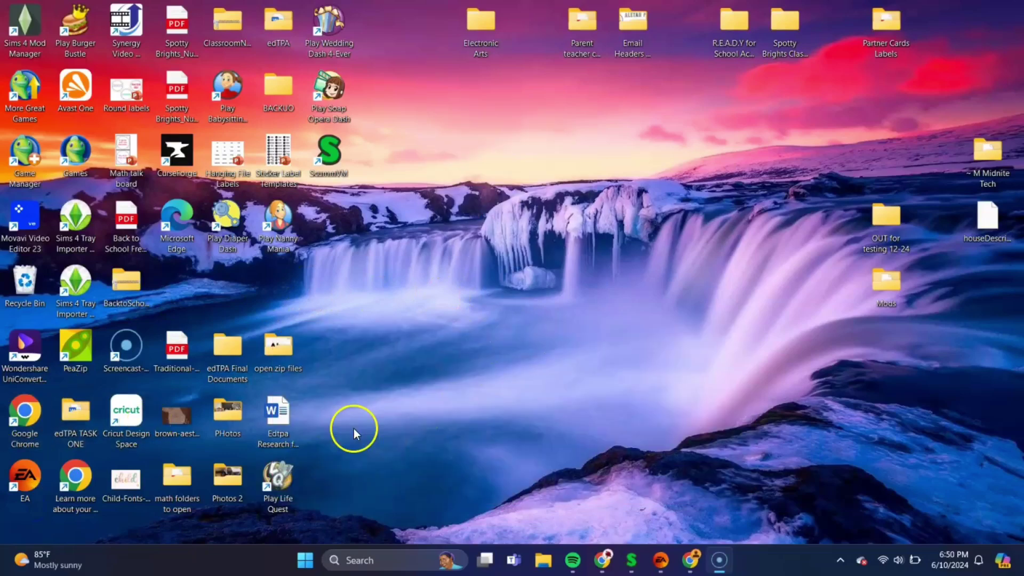
Launch Google Chrome from its desktop shortcut
double_click(25, 410)
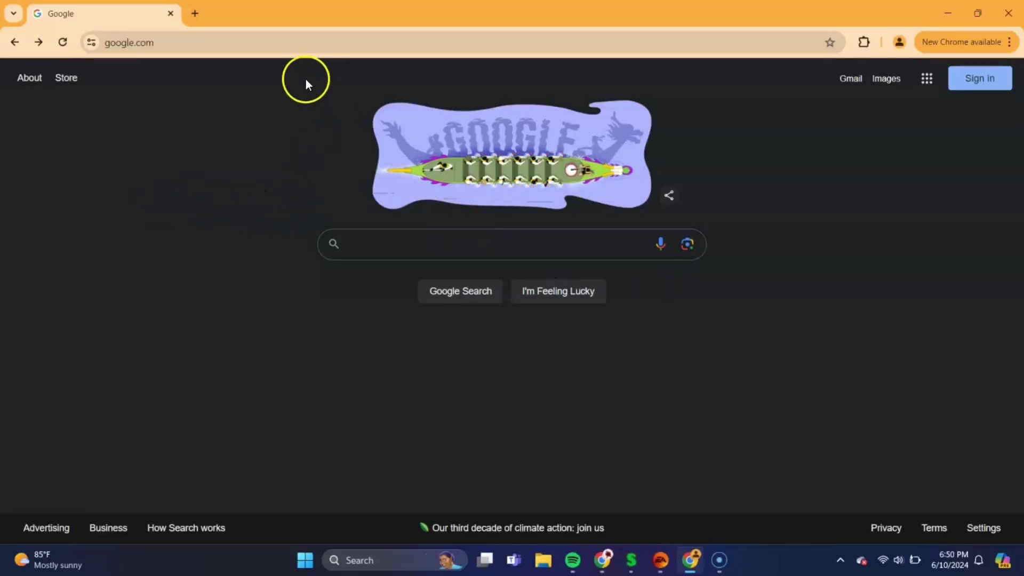
Go to myabandonware.com in Chrome
left_click(314, 35)
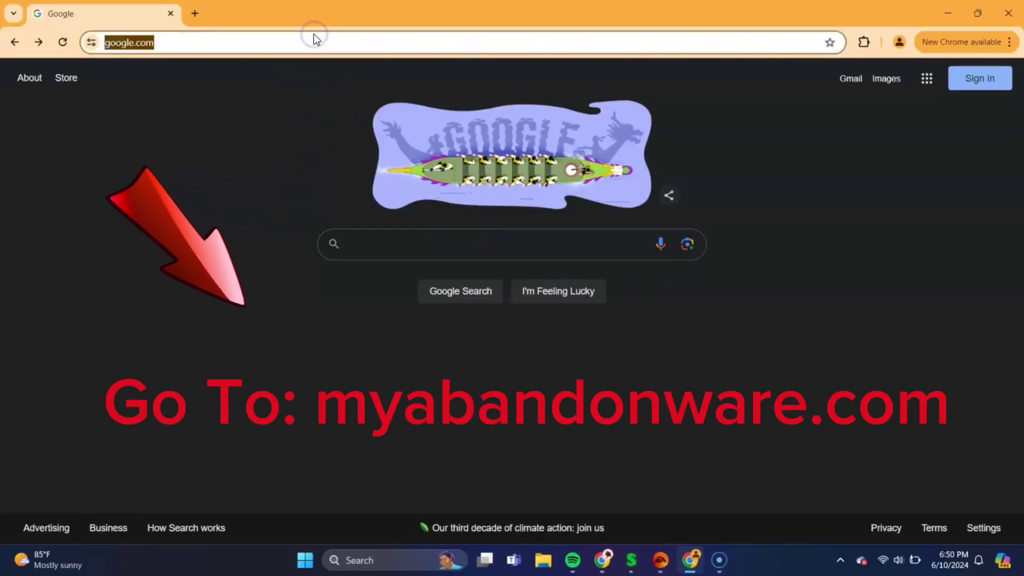
type("myab")
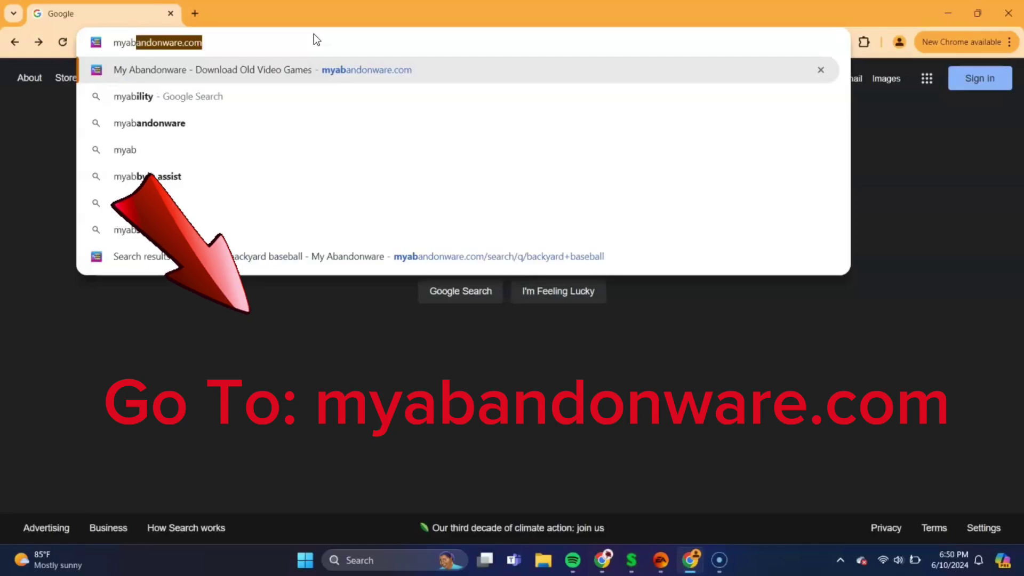
type("andonware.com")
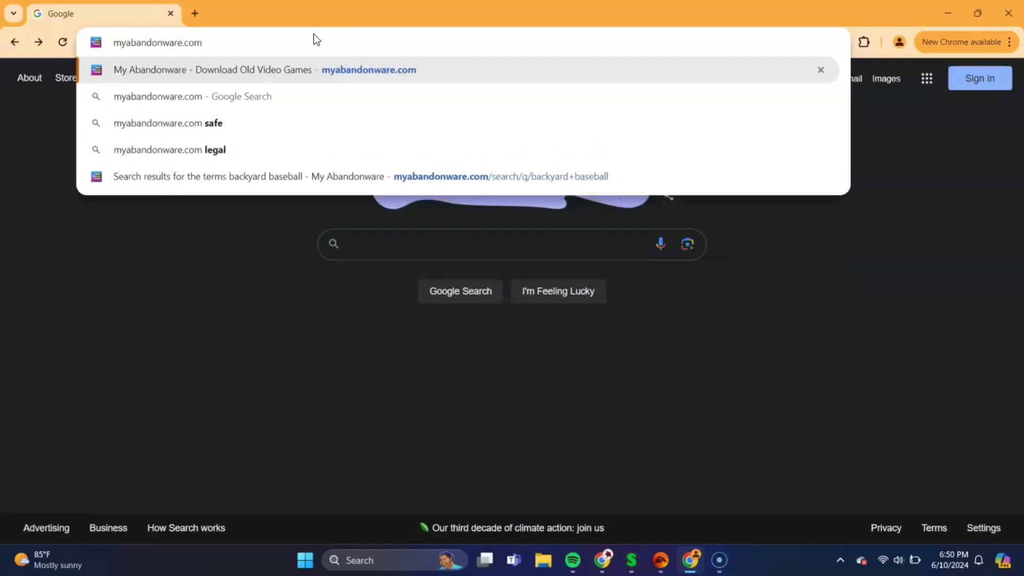
key("Return")
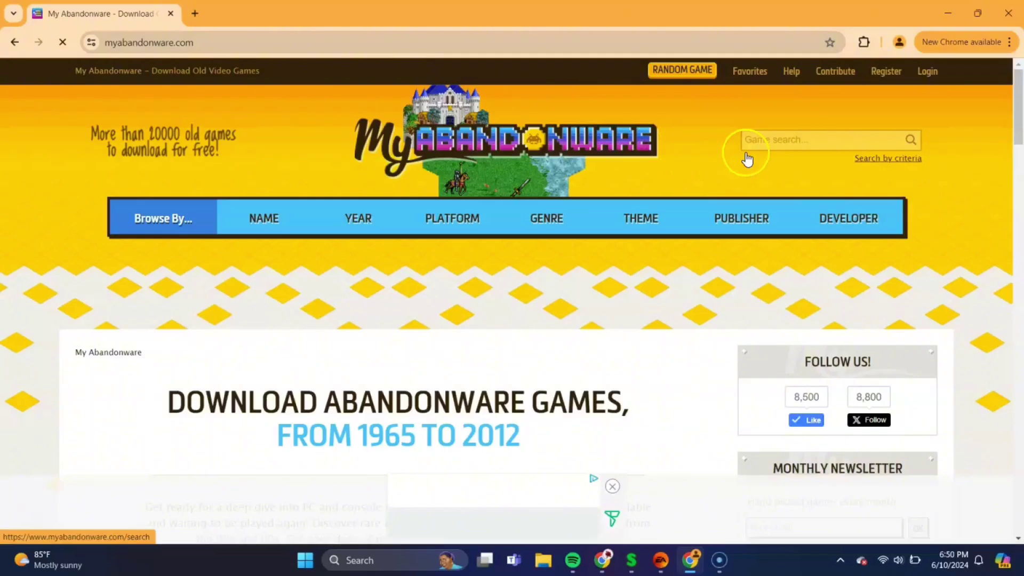
Search the site for 'backyard baseball' and scroll down through the results
left_click(799, 130)
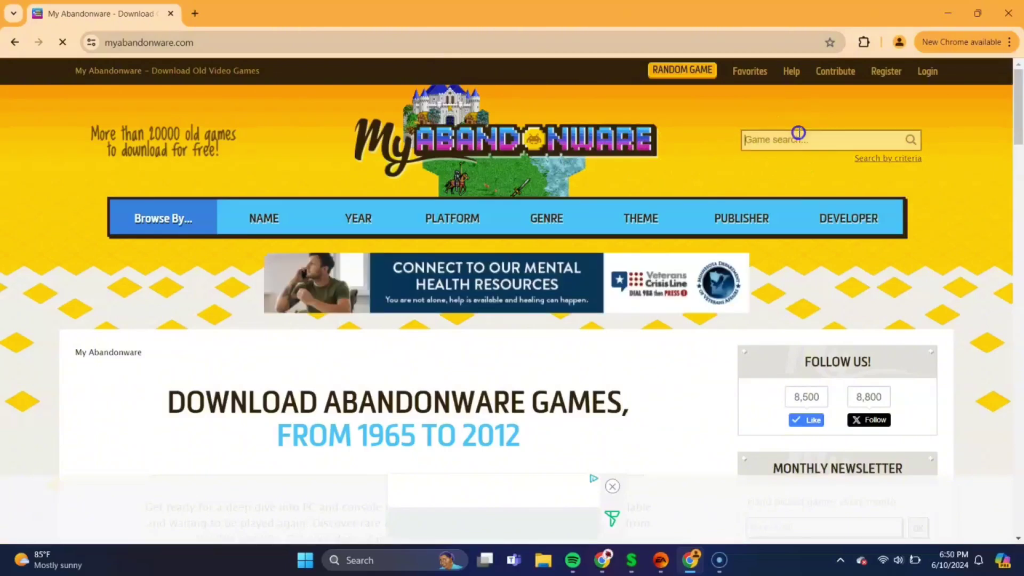
type("back")
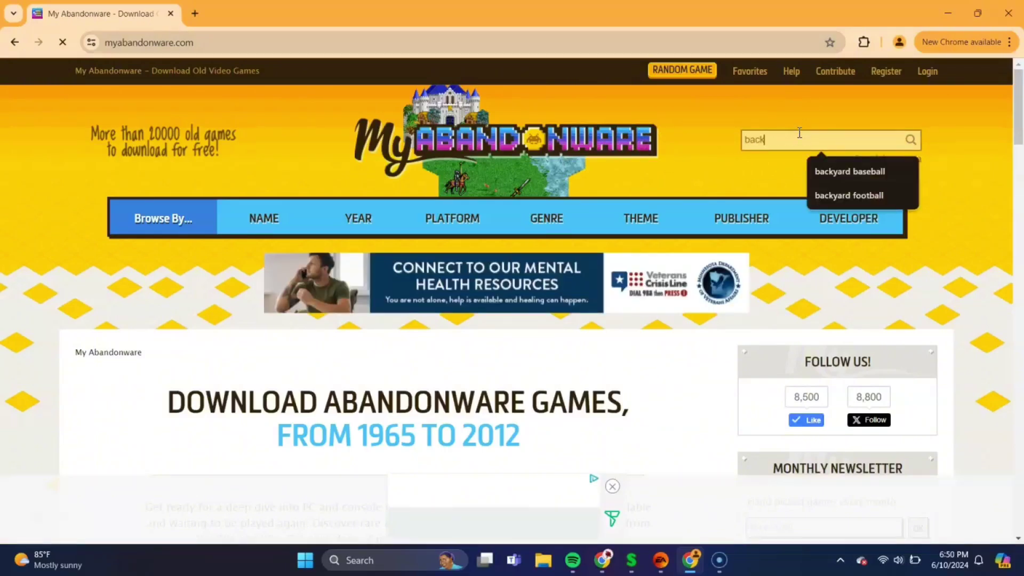
type("yard base")
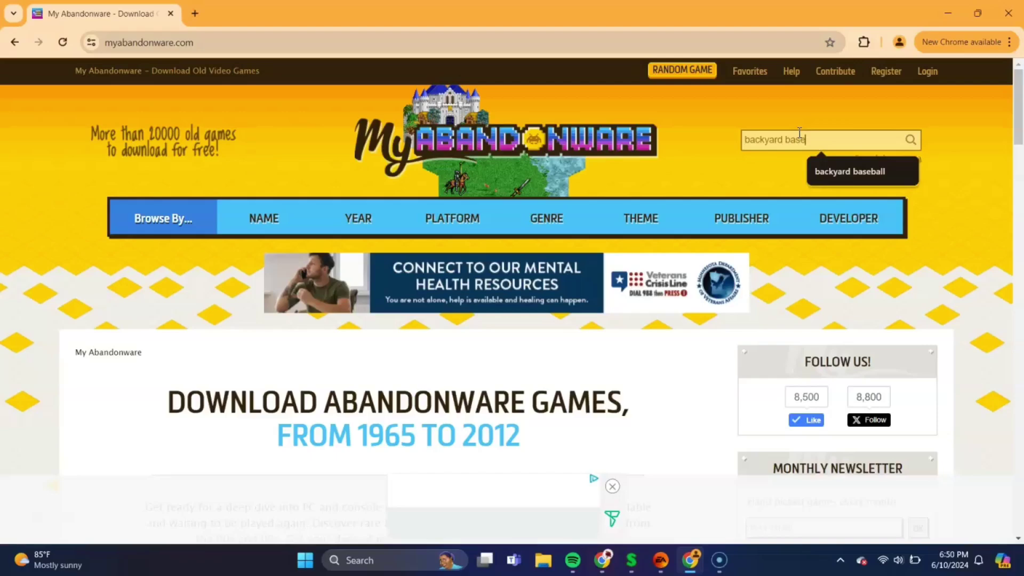
type("ball")
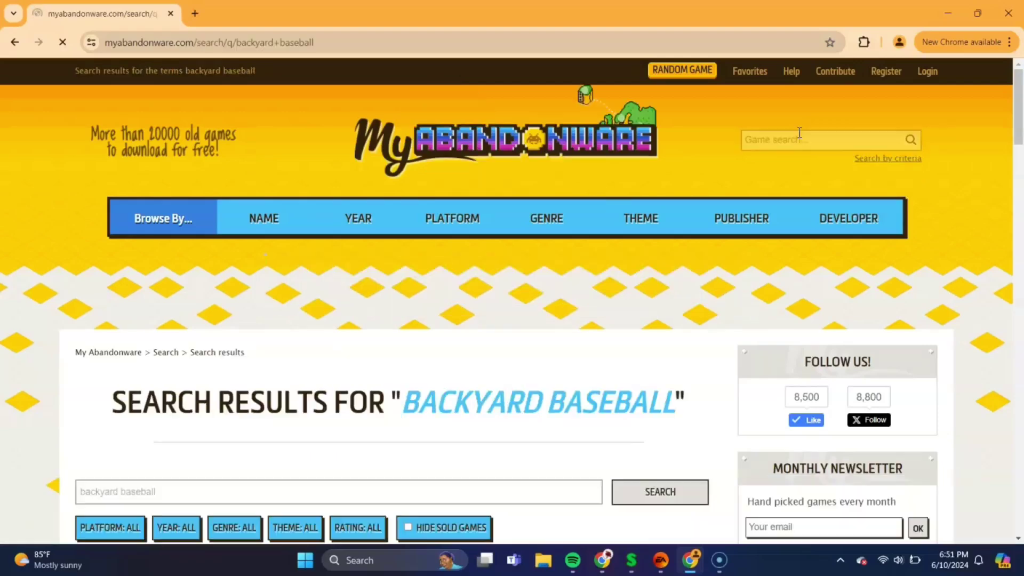
scroll(622, 334, "down", 7)
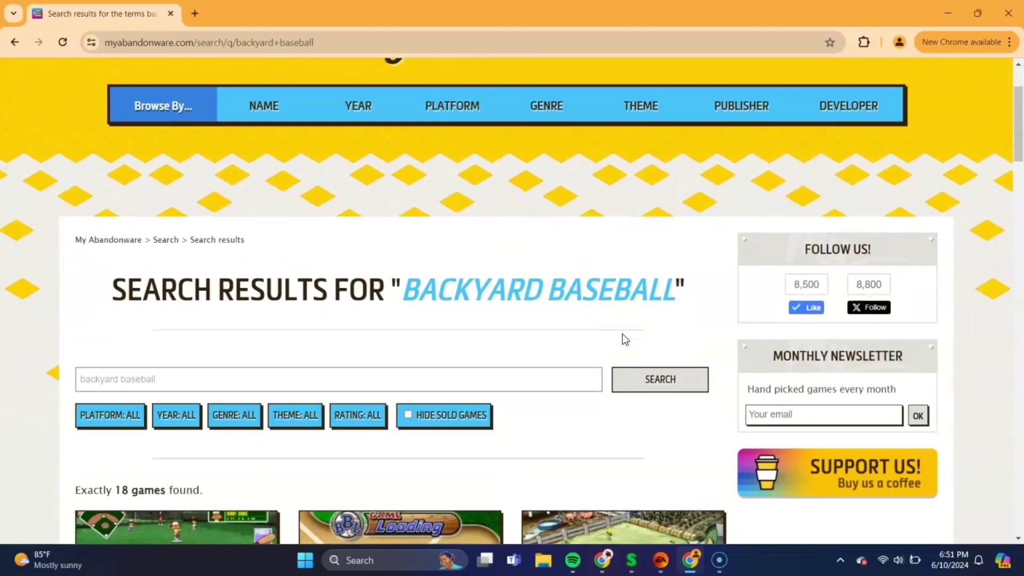
scroll(624, 339, "down", 1)
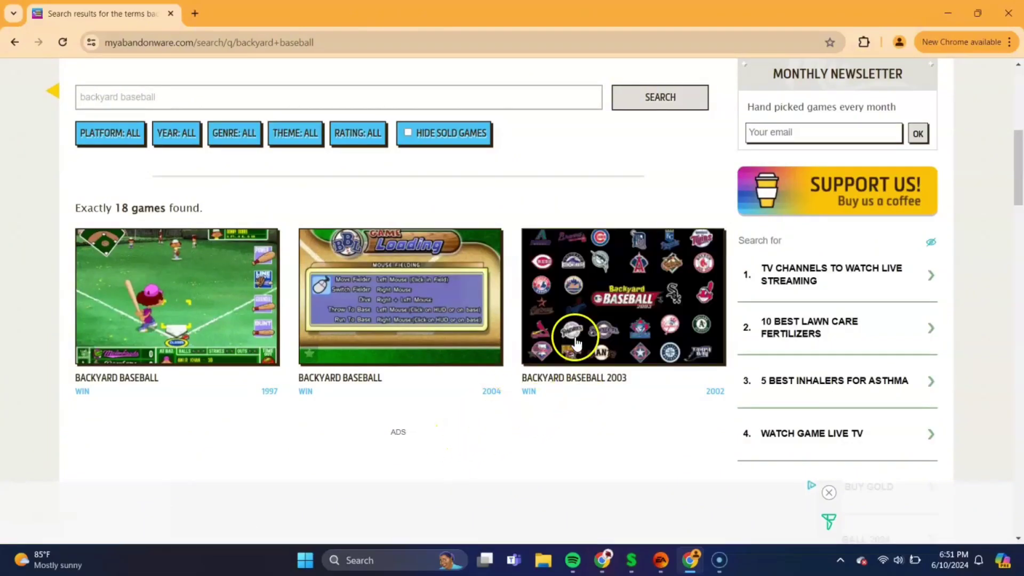
Download the Windows ISO of Backyard Baseball 2003 as Backyard-Baseball-2003_Win_EN.zip
left_click(573, 380)
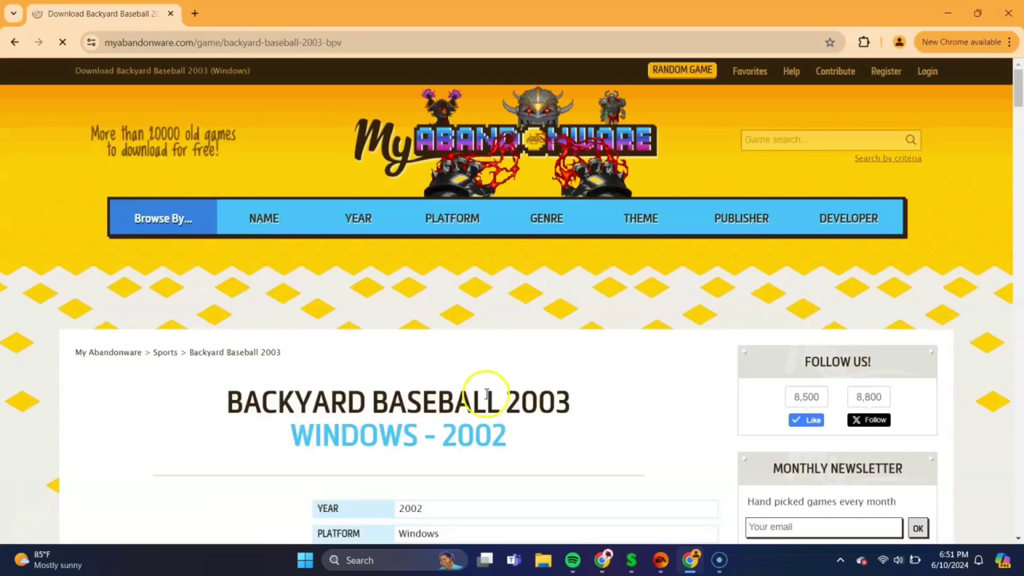
scroll(480, 394, "down", 2)
scroll(479, 394, "down", 6)
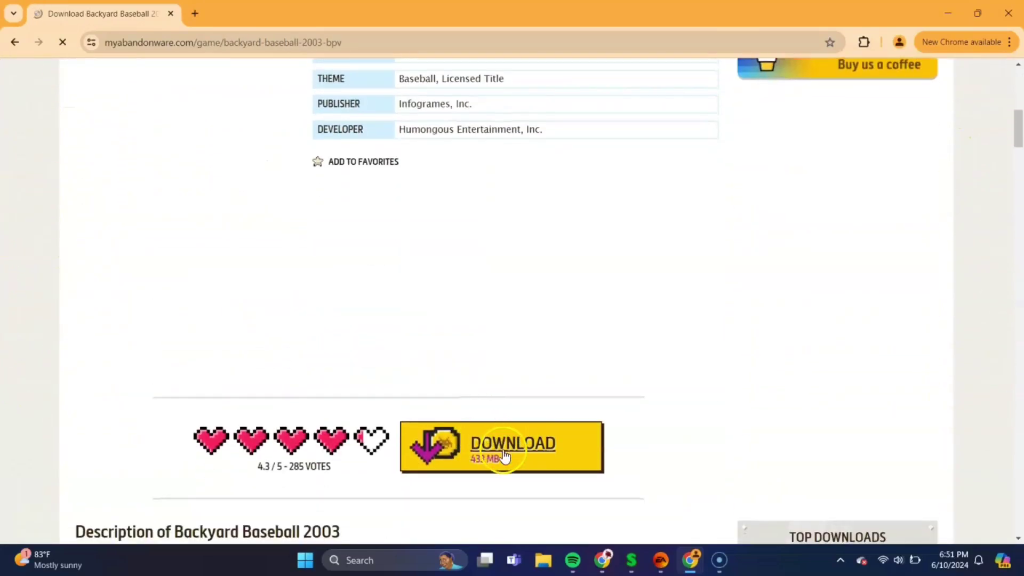
left_click(498, 450)
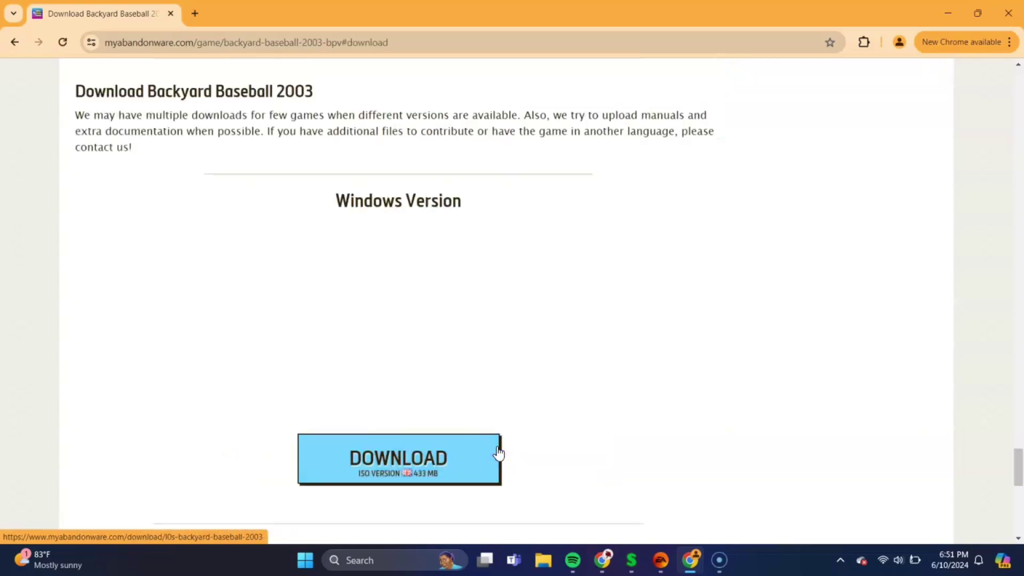
left_click(399, 456)
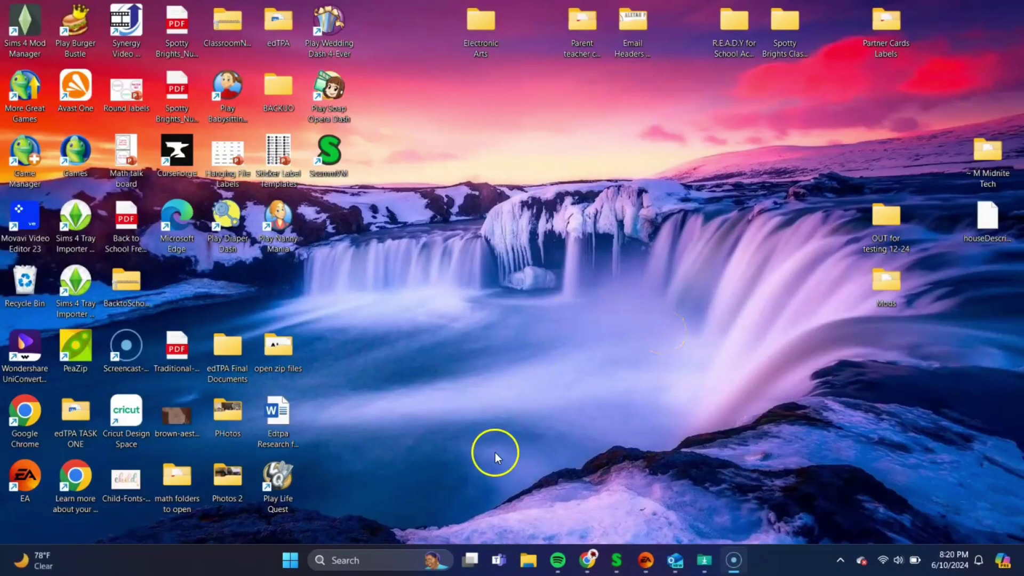
Open the downloaded Backyard-Baseball-2003_Win_EN zip and mount its disc image as drive G:
left_click(527, 561)
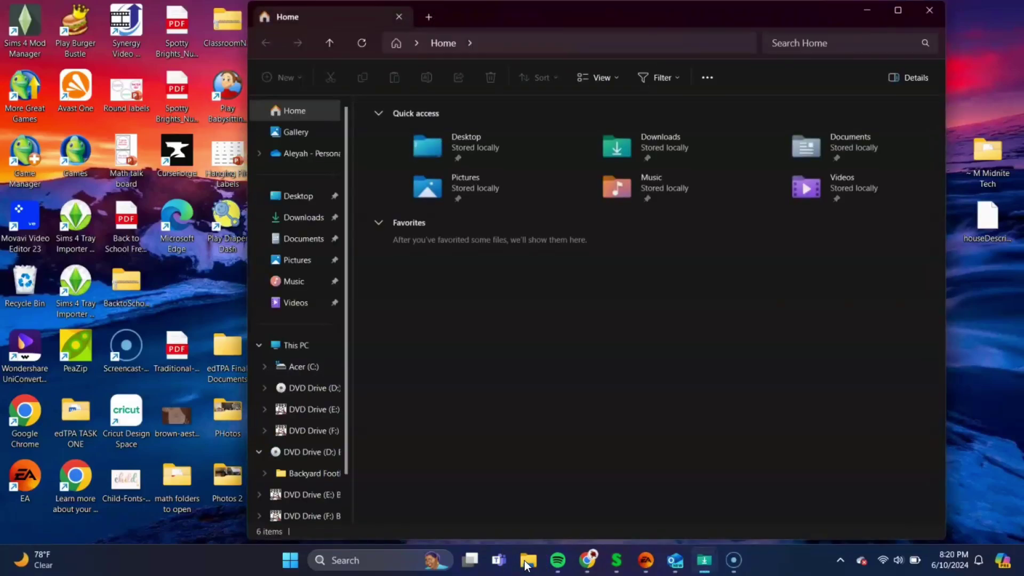
left_click(299, 217)
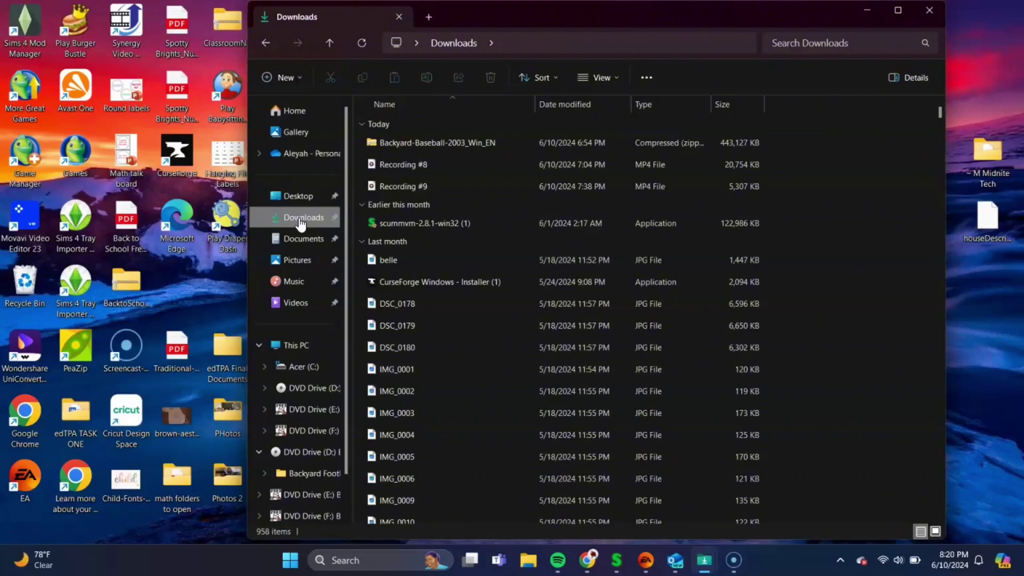
double_click(436, 142)
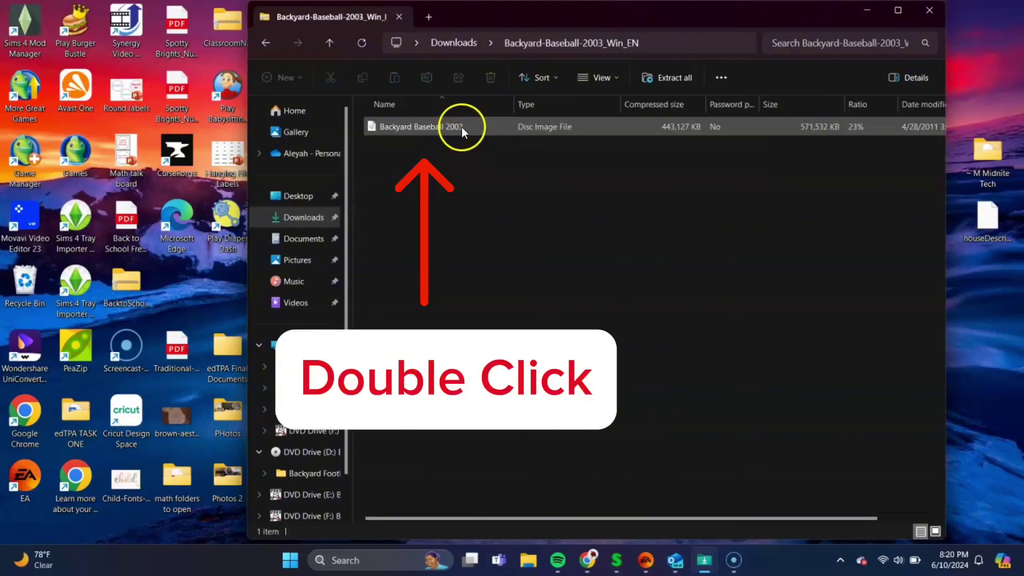
double_click(447, 126)
double_click(447, 126)
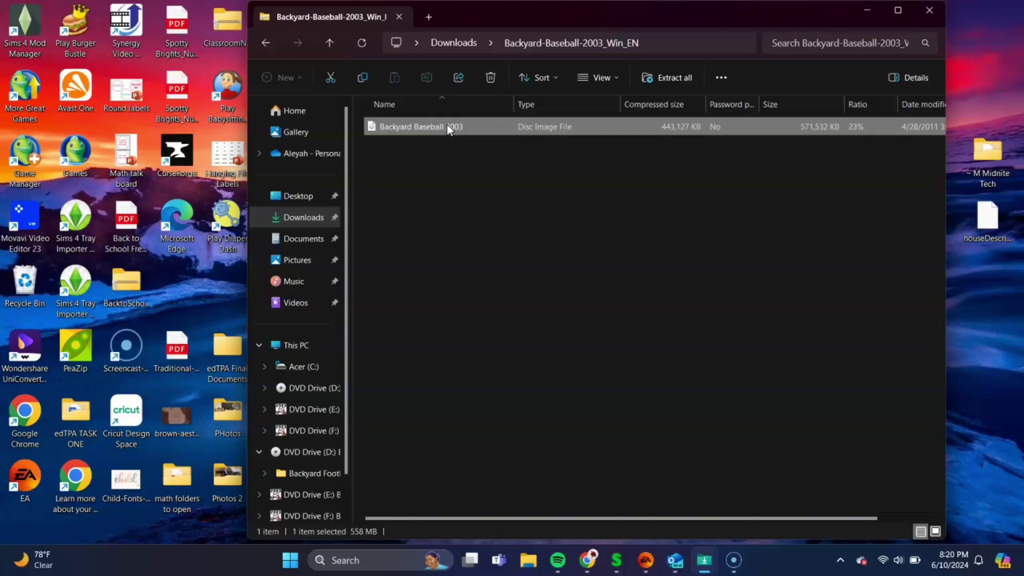
double_click(447, 127)
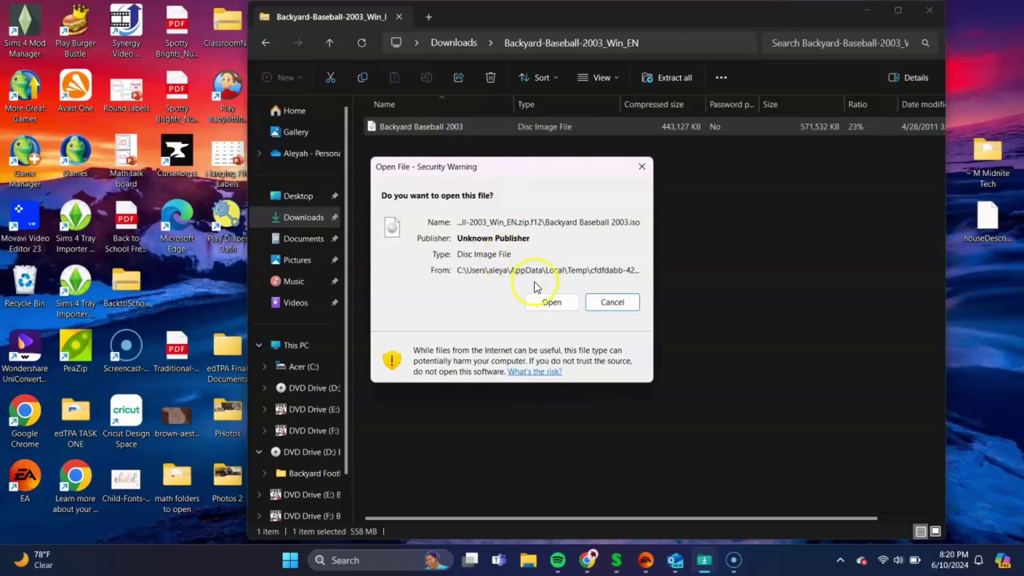
left_click(542, 303)
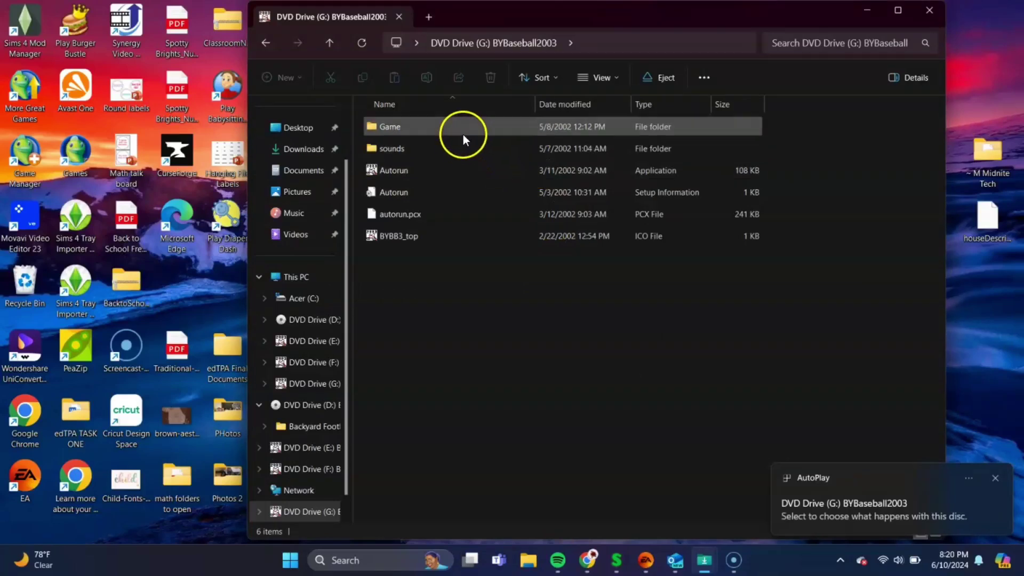
Open the Game folder on BYBaseball2003 (G:), browse its 34 files, and shift the window left
double_click(434, 129)
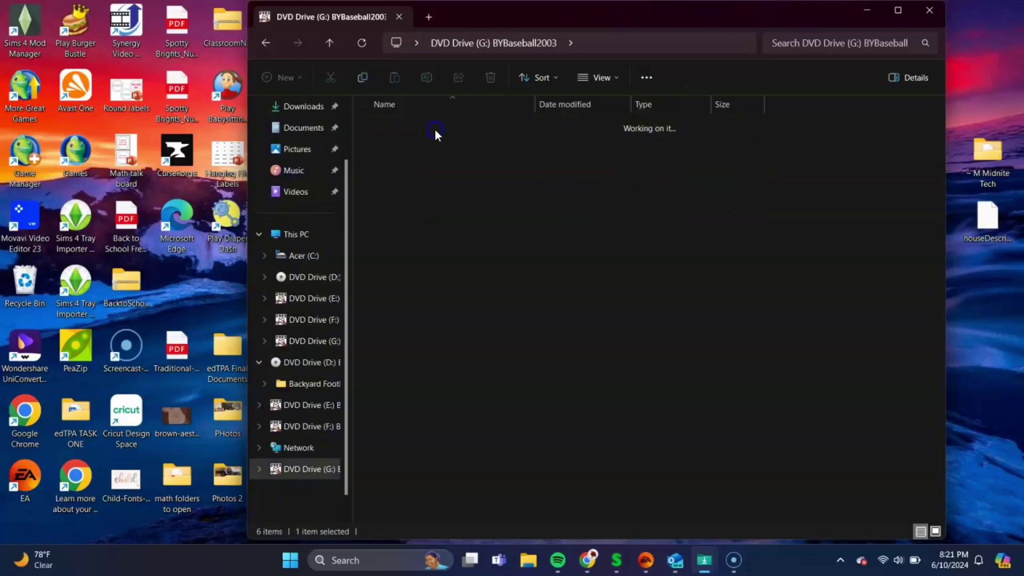
scroll(448, 303, "down", 2)
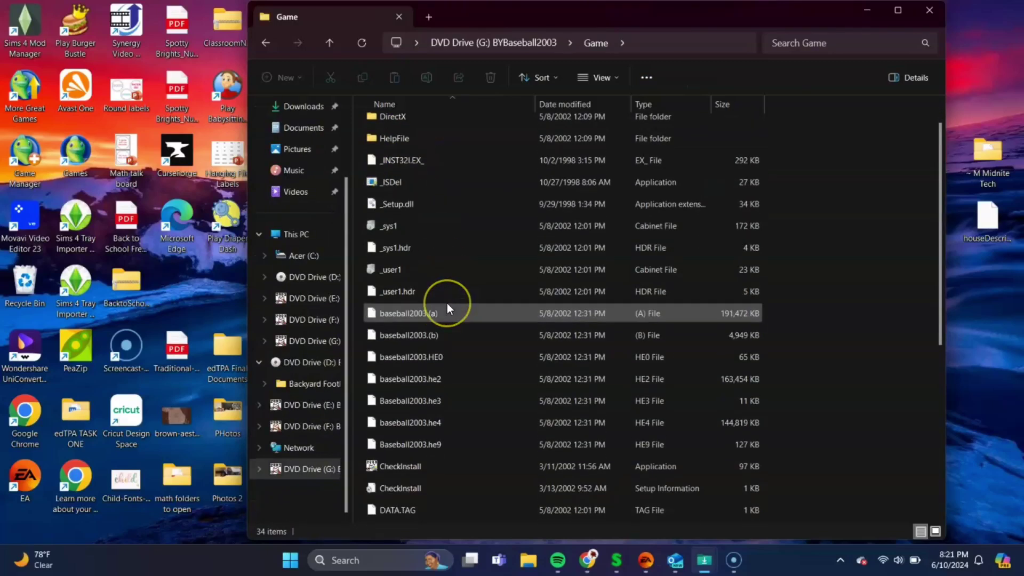
scroll(447, 303, "up", 1)
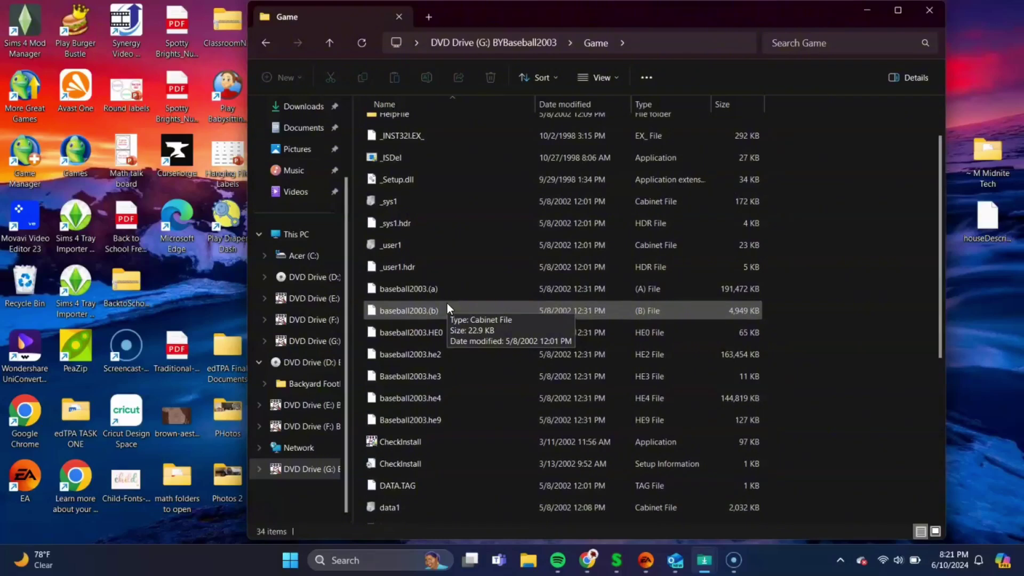
scroll(447, 303, "down", 1)
left_click(482, 237)
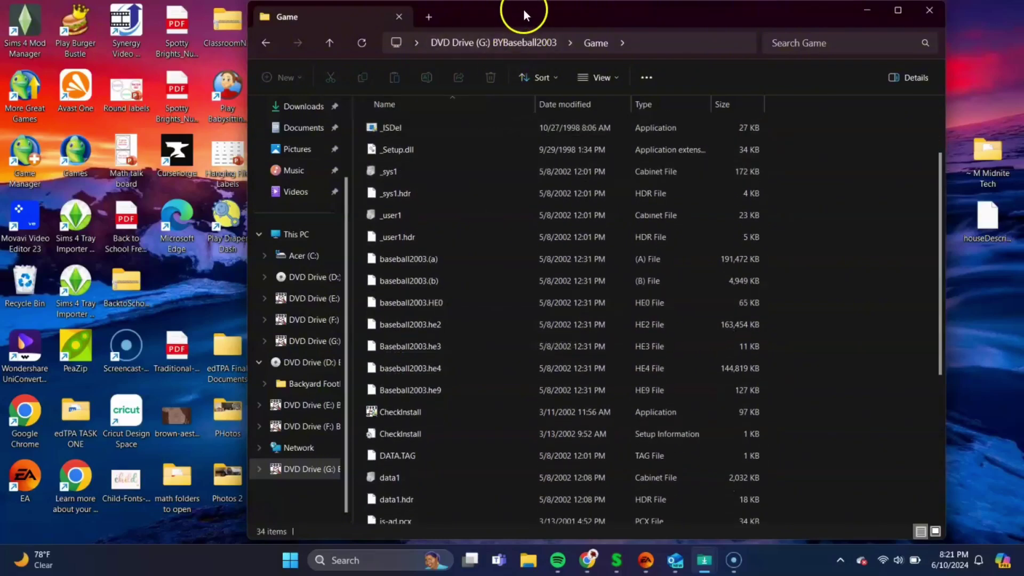
left_click_drag(524, 9, 443, 11)
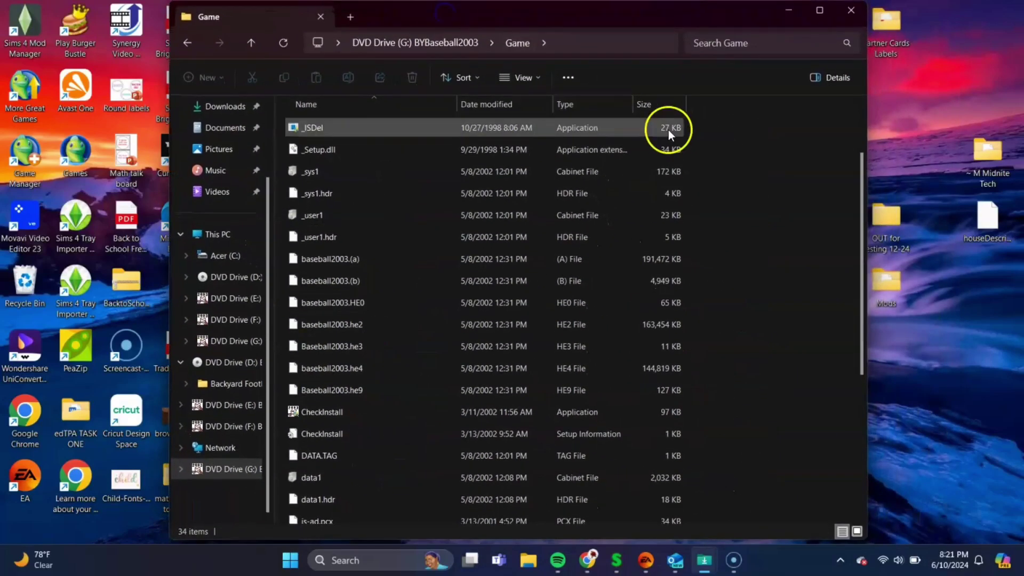
Create a new folder on the desktop named 'Backyard Baseball 2003'
right_click(956, 301)
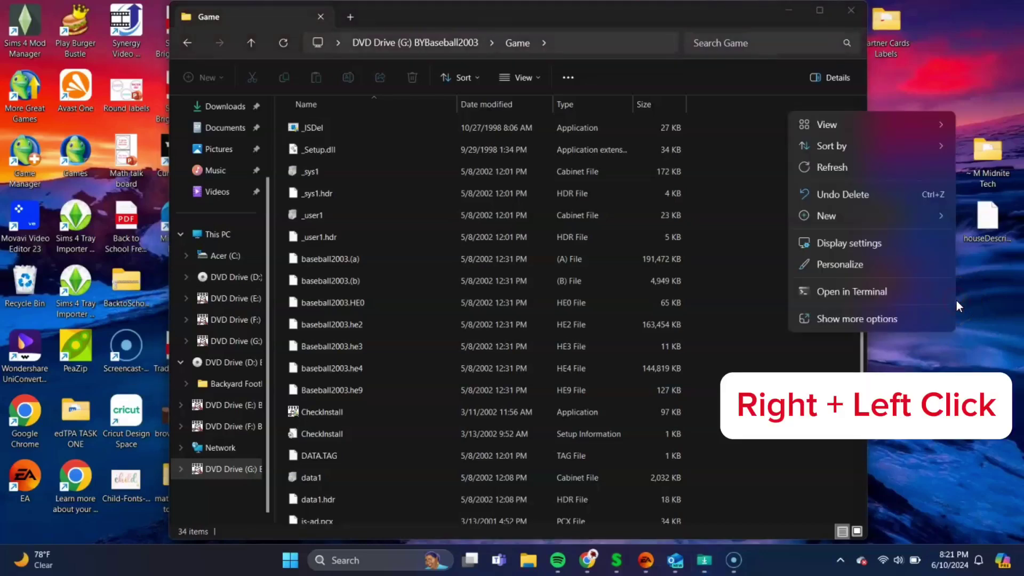
mouse_move(904, 216)
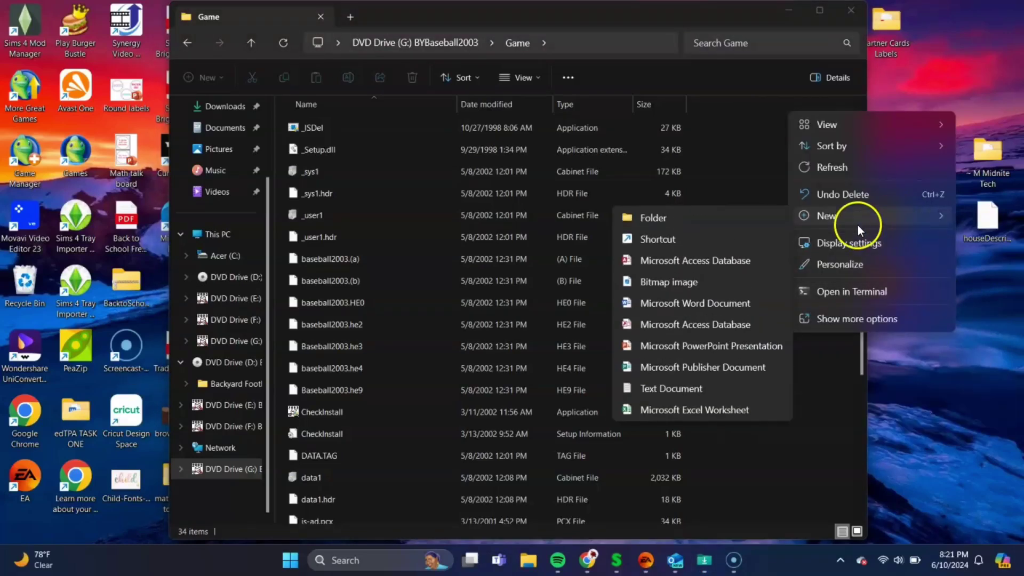
left_click(760, 225)
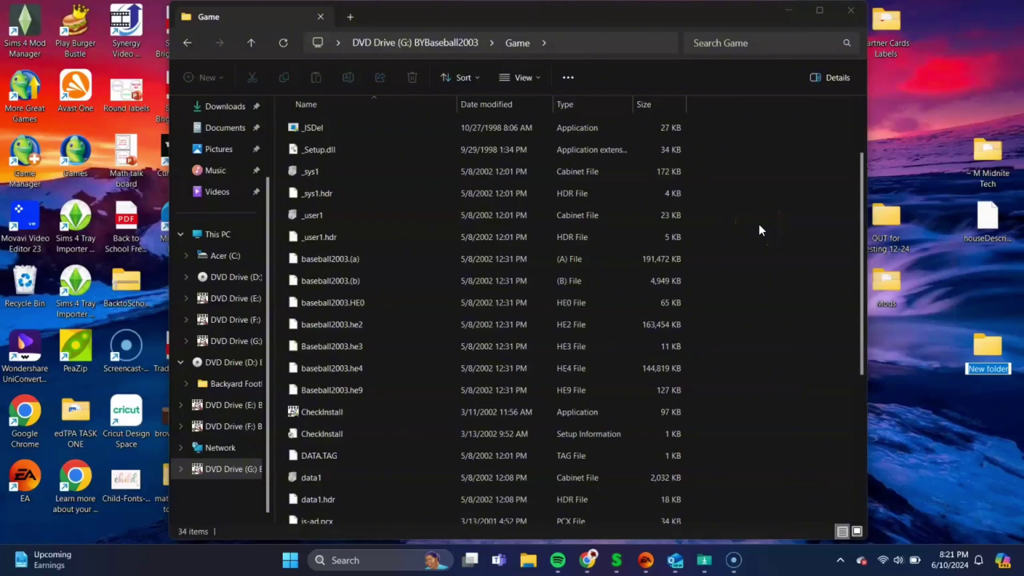
type("B")
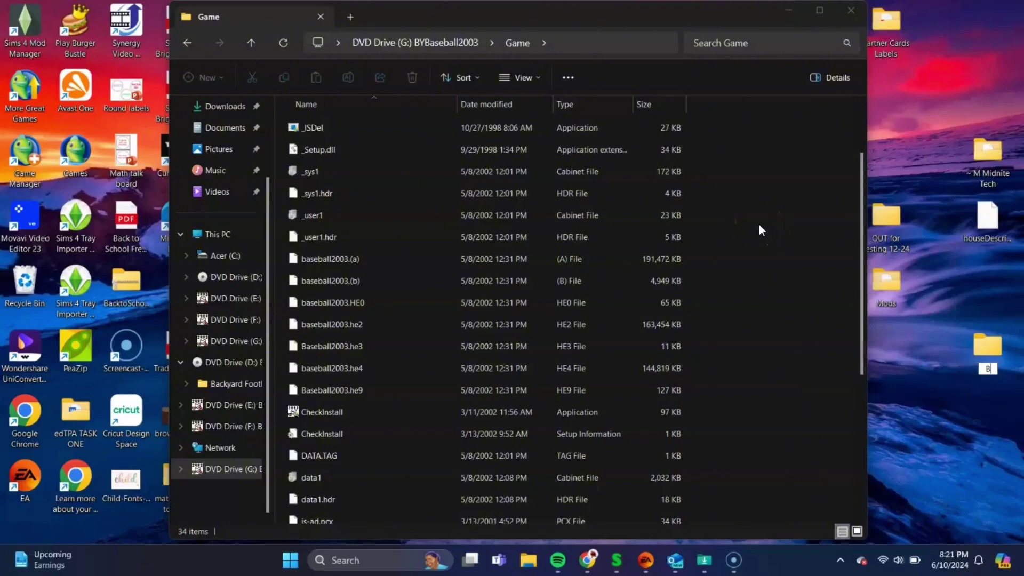
type("ackyard Ba")
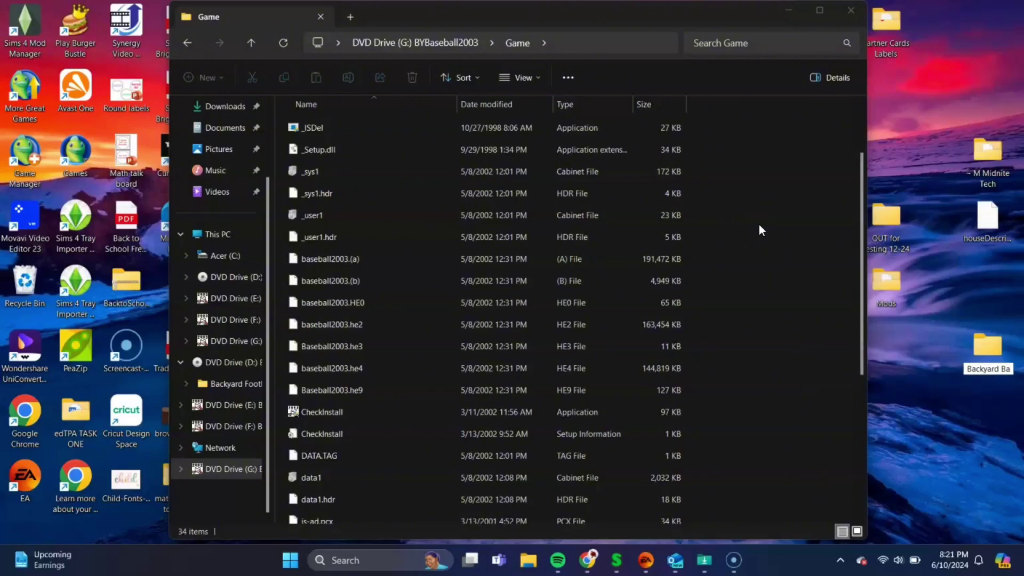
type("seball 2003")
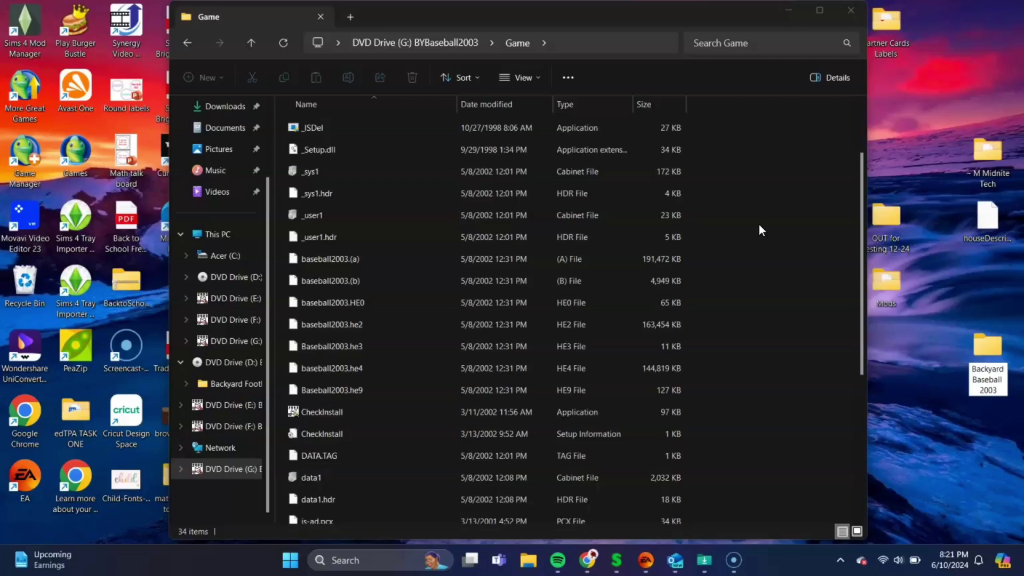
key("Return")
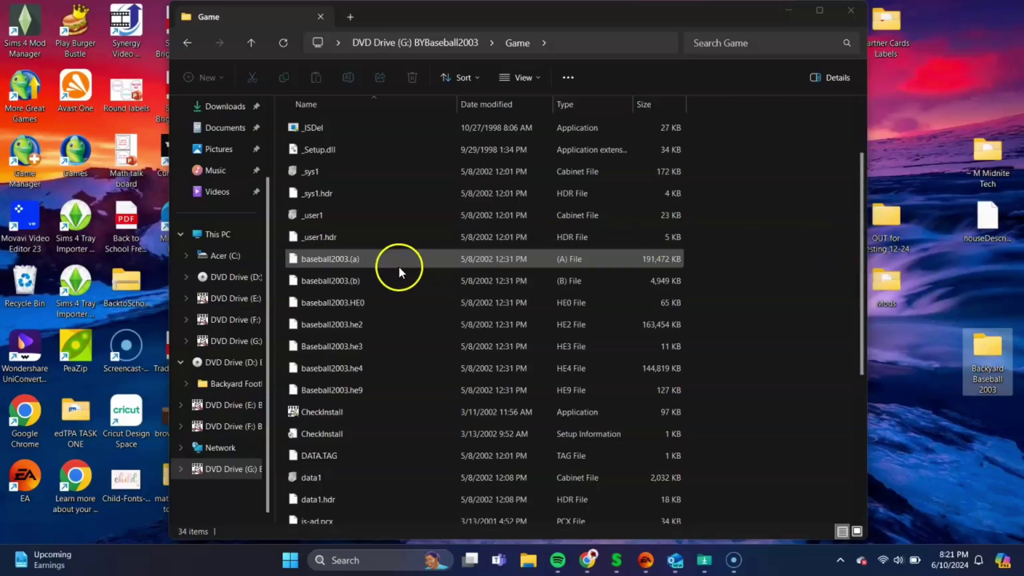
Copy baseball2003.(a), .(b), .HE0, .he2, .he3, .he4 and .he9 into the Backyard Baseball 2003 folder
left_click(377, 258)
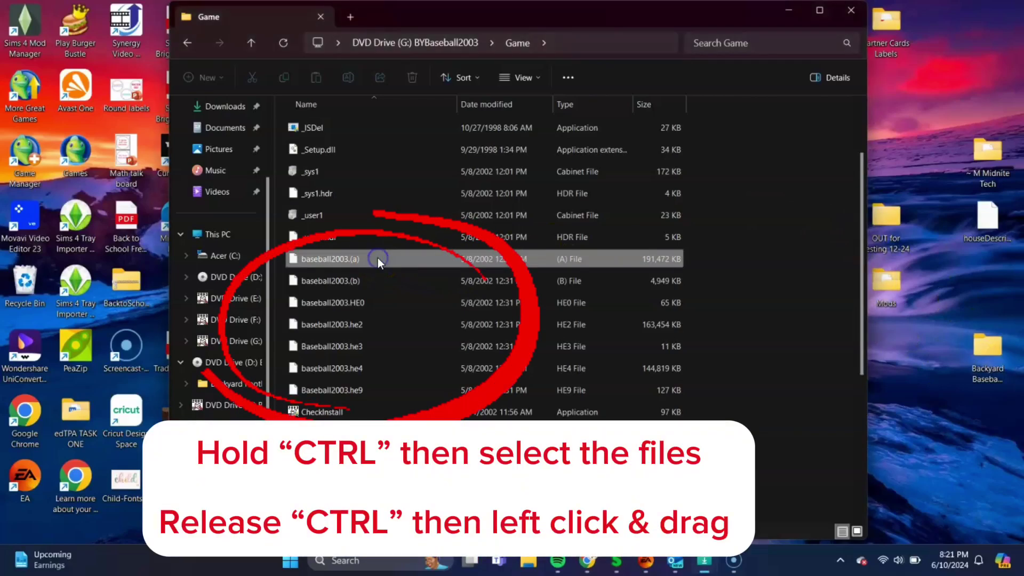
left_click(378, 278, "ctrl")
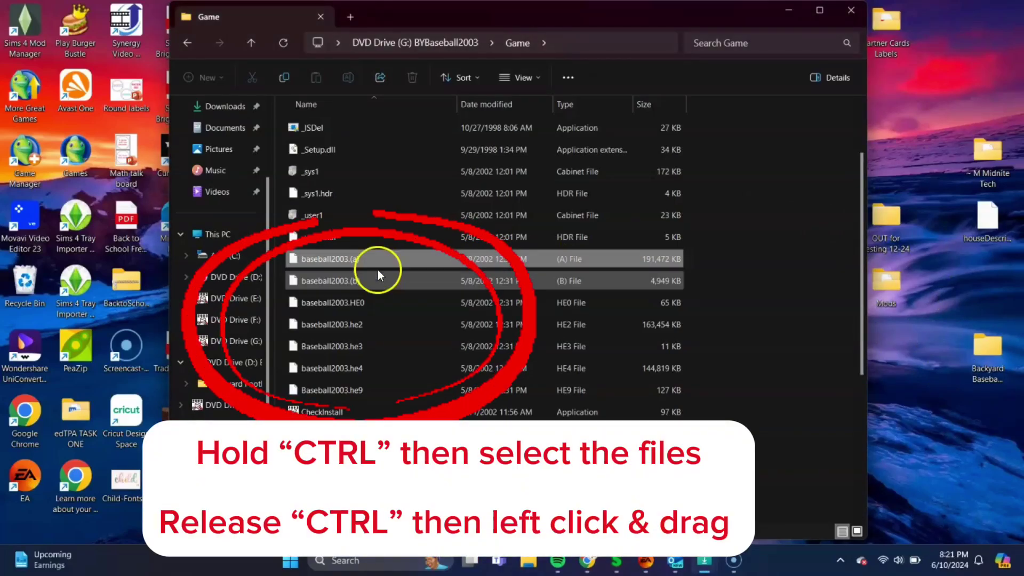
left_click(380, 300, "ctrl")
left_click(382, 324, "ctrl")
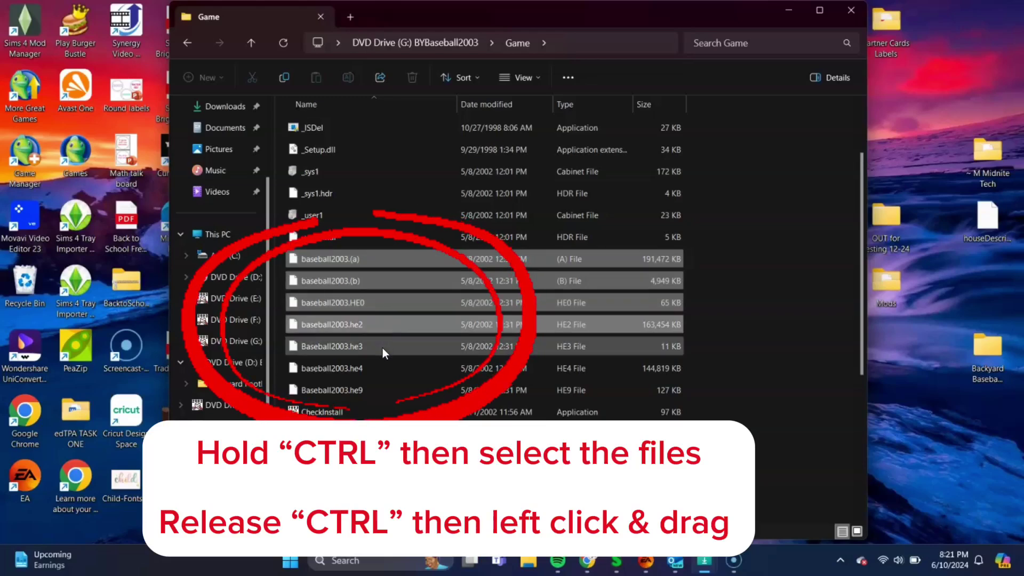
left_click(382, 348, "ctrl")
left_click(383, 373, "ctrl")
left_click(384, 395, "ctrl")
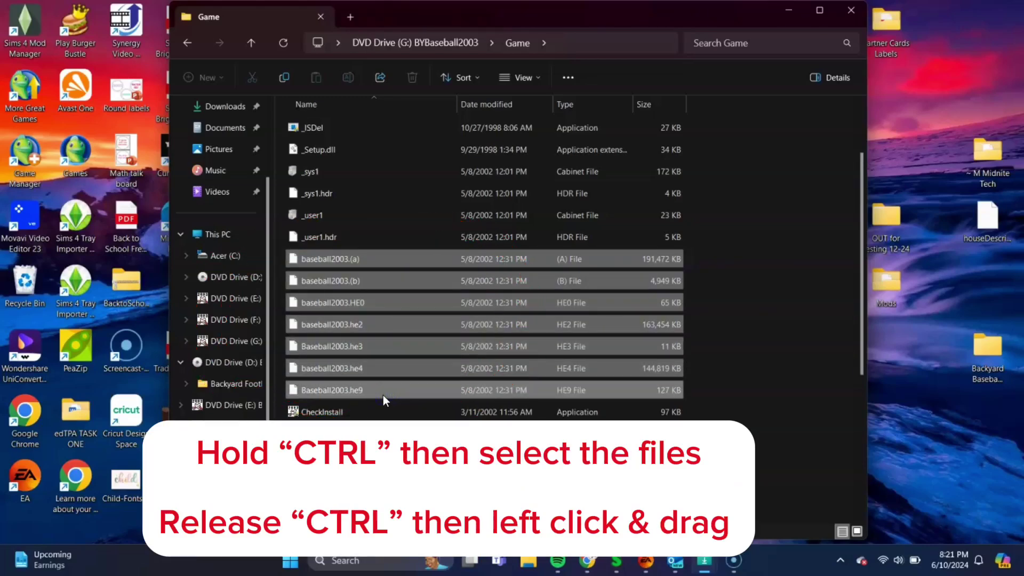
left_click_drag(388, 334, 988, 354)
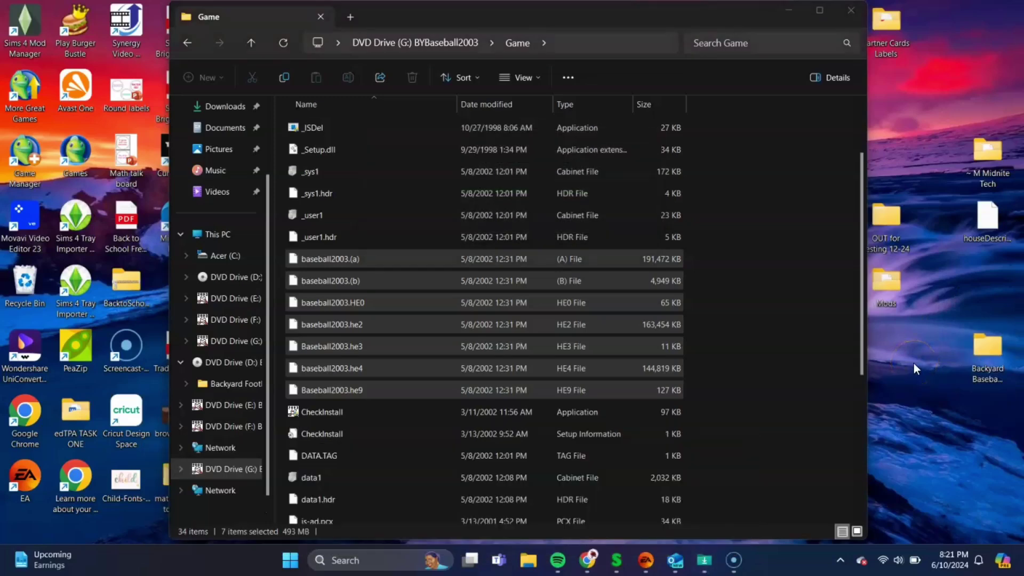
Minimize the Game window and open the desktop Backyard Baseball 2003 folder
left_click(789, 12)
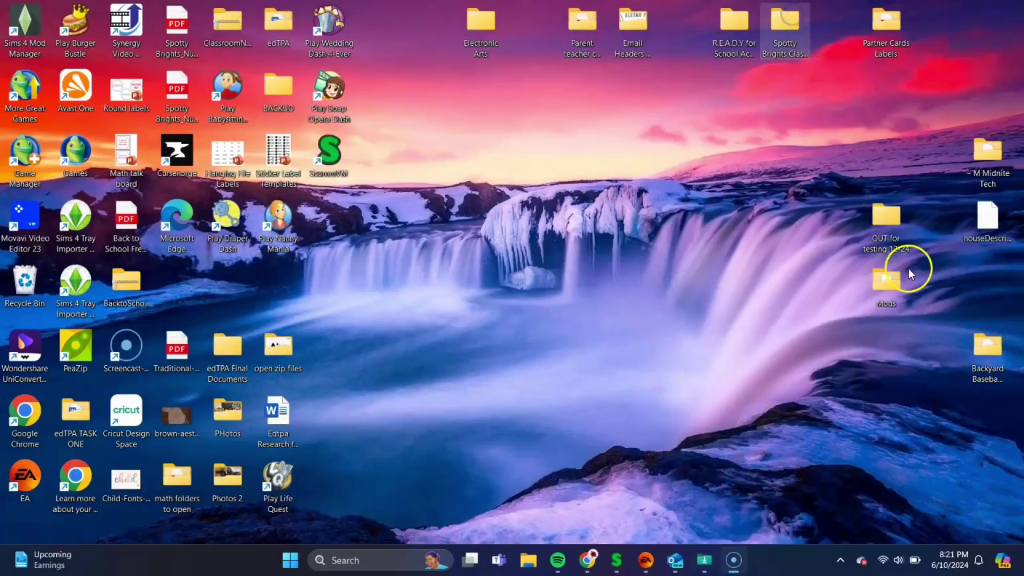
double_click(988, 350)
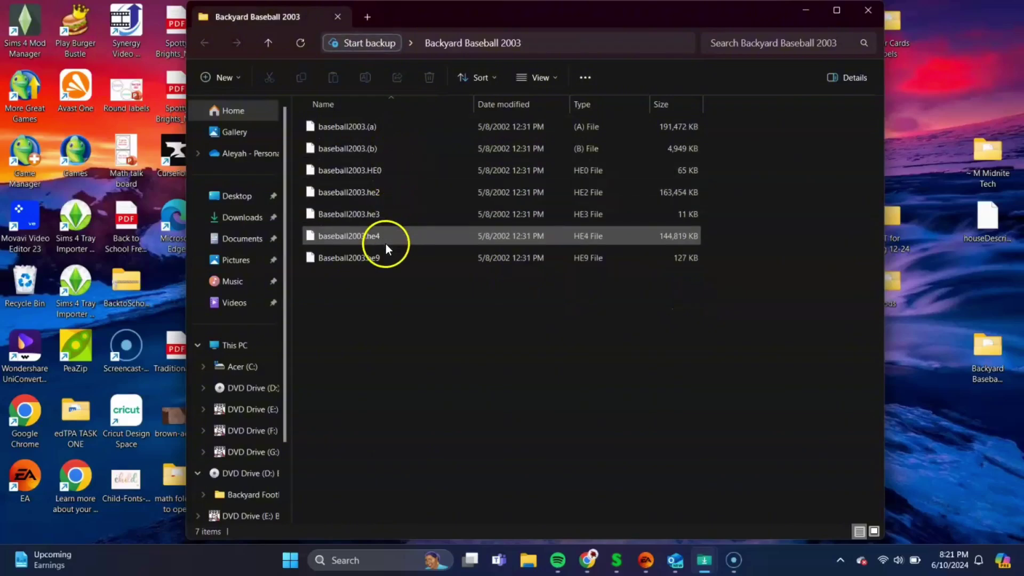
Relaunch Chrome with a profile and maximize its window
left_click(807, 13)
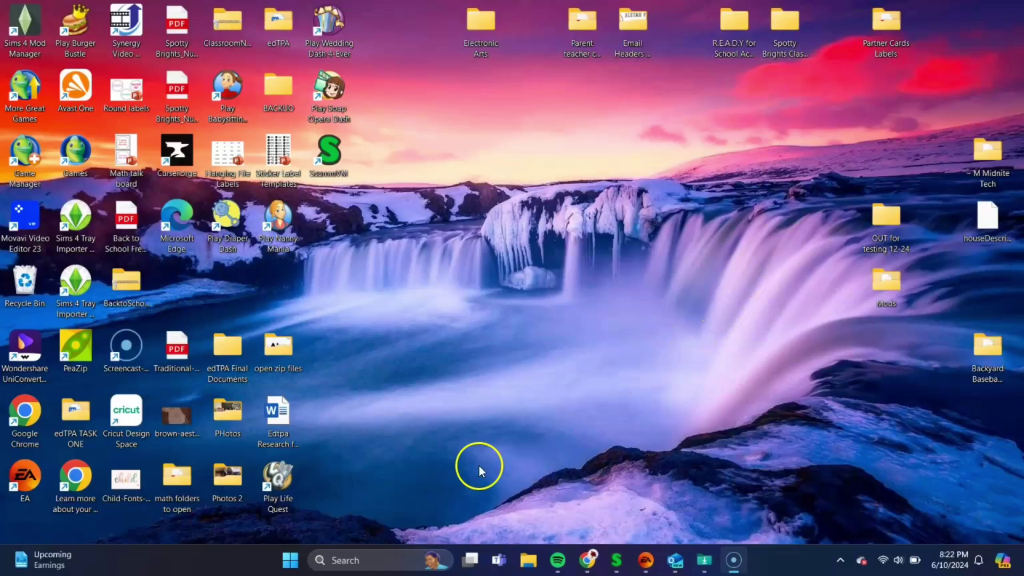
double_click(25, 421)
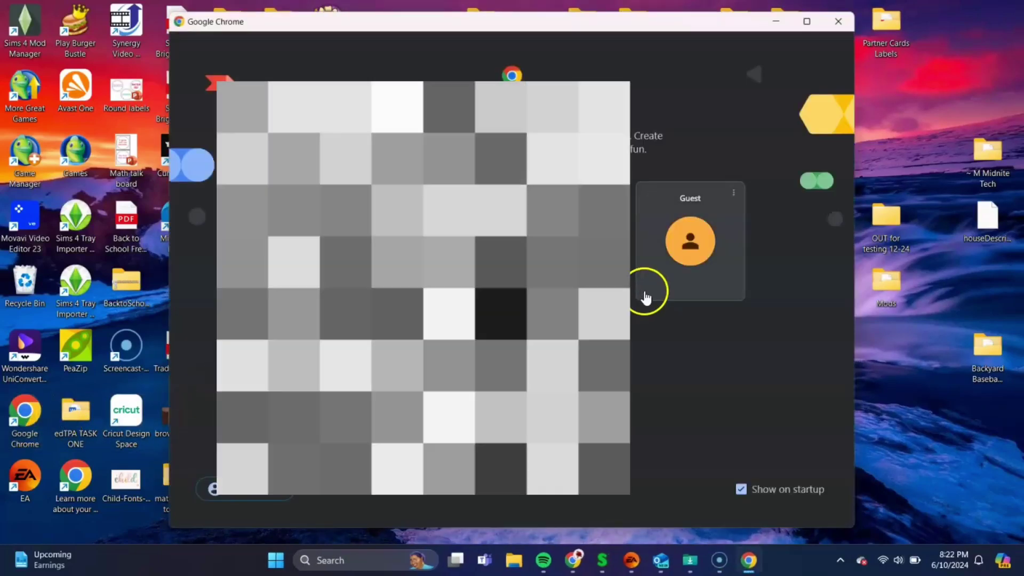
left_click(661, 261)
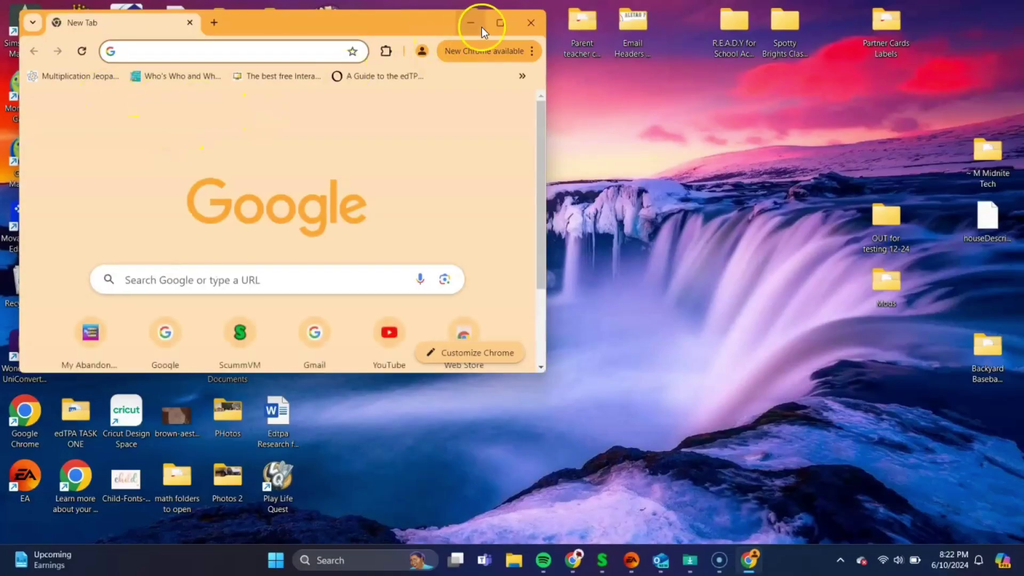
left_click(497, 25)
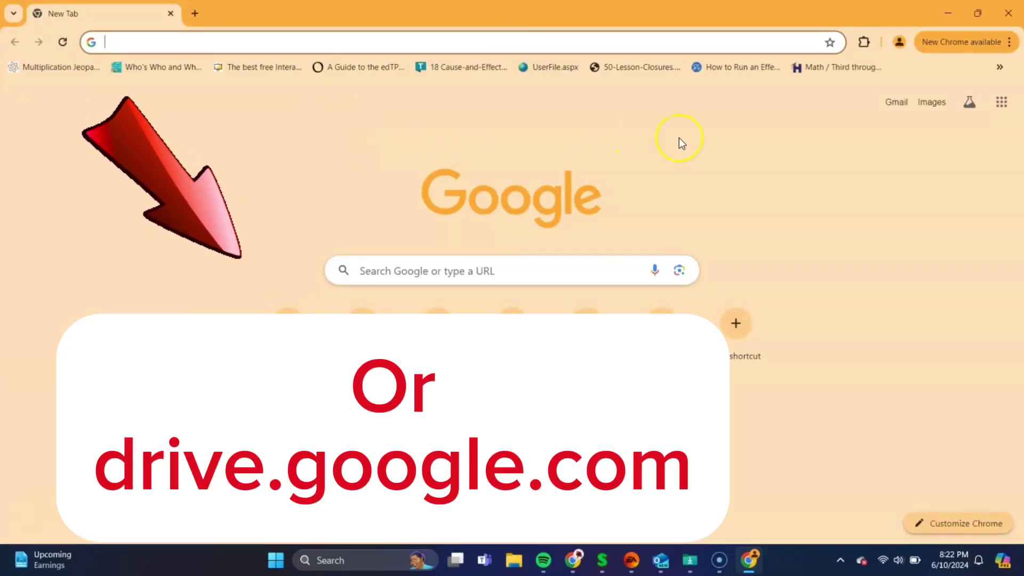
Go to Google Drive from the Google apps menu
left_click(1003, 107)
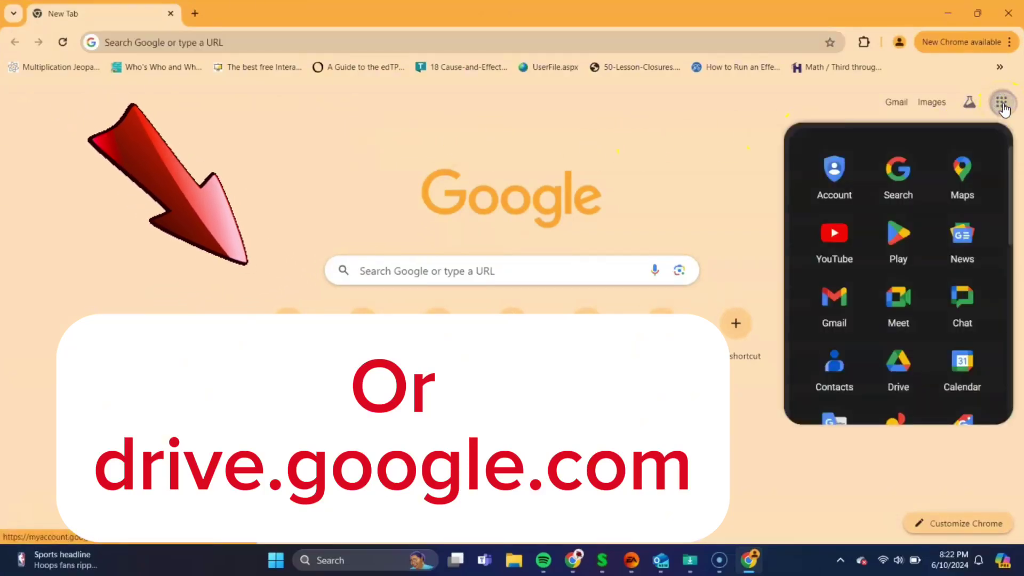
scroll(898, 263, "down", 1)
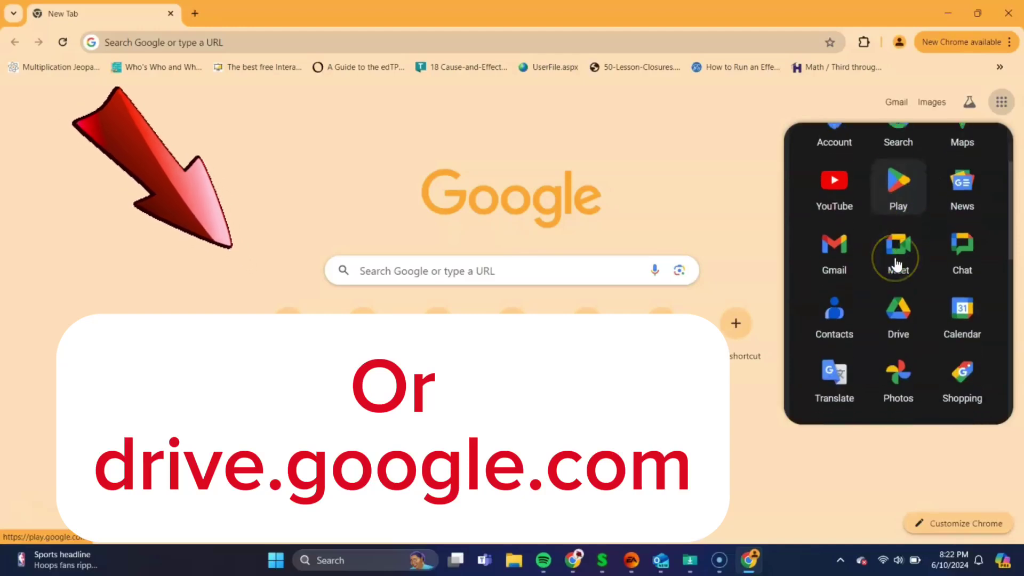
left_click(890, 323)
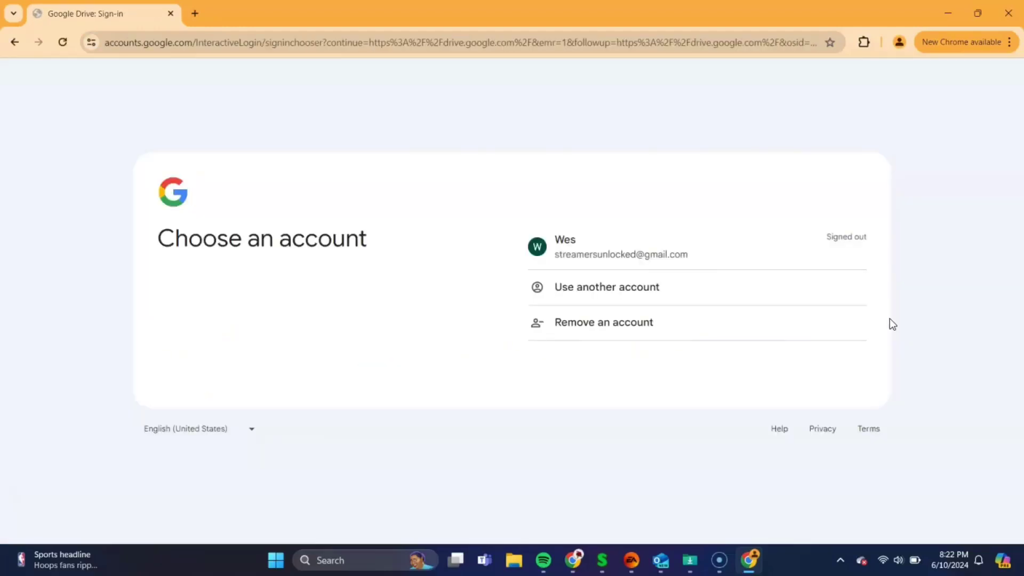
Sign in with the saved account's passkey, entering the Windows Security PIN
left_click(644, 254)
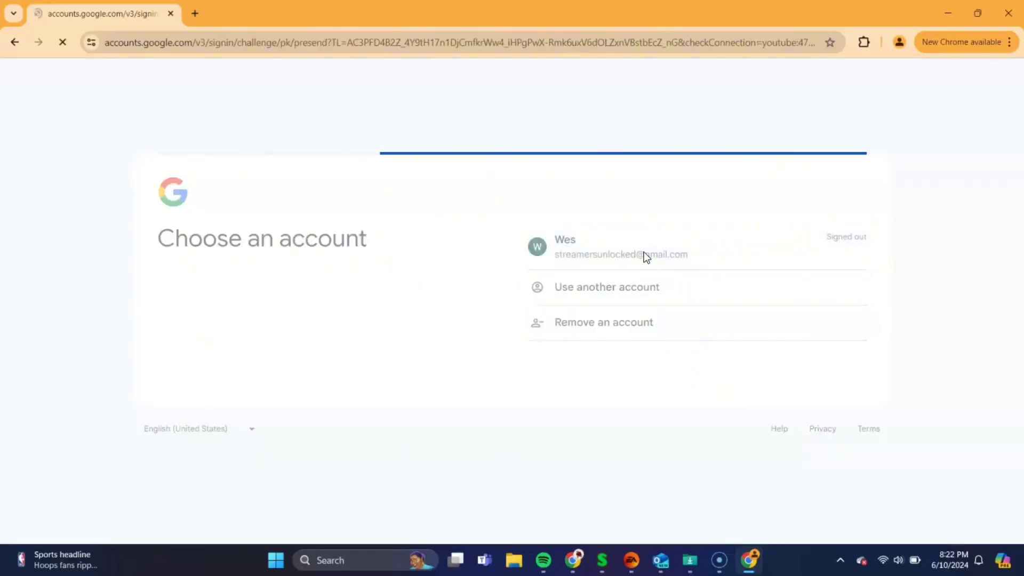
left_click(833, 381)
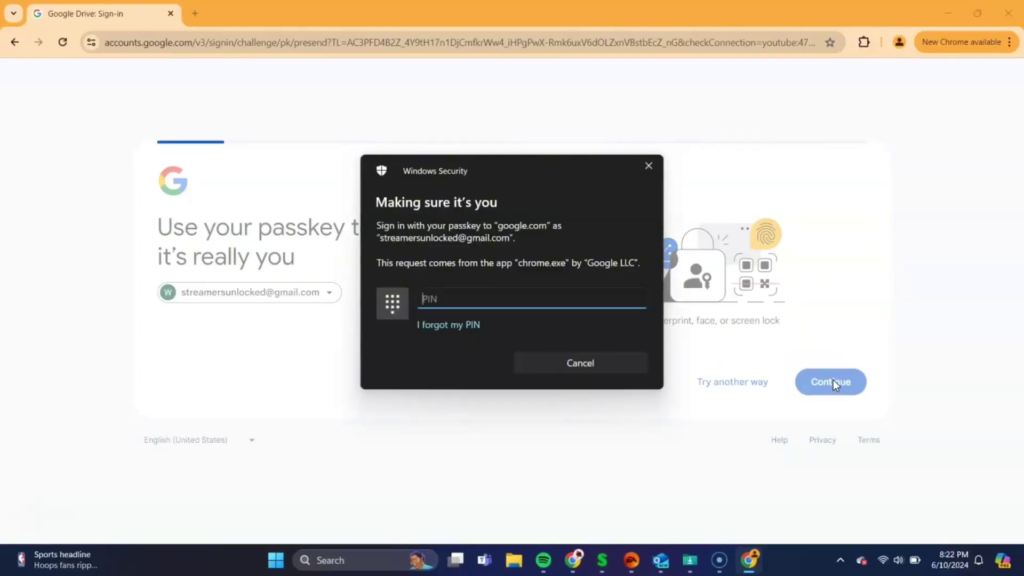
type("1234")
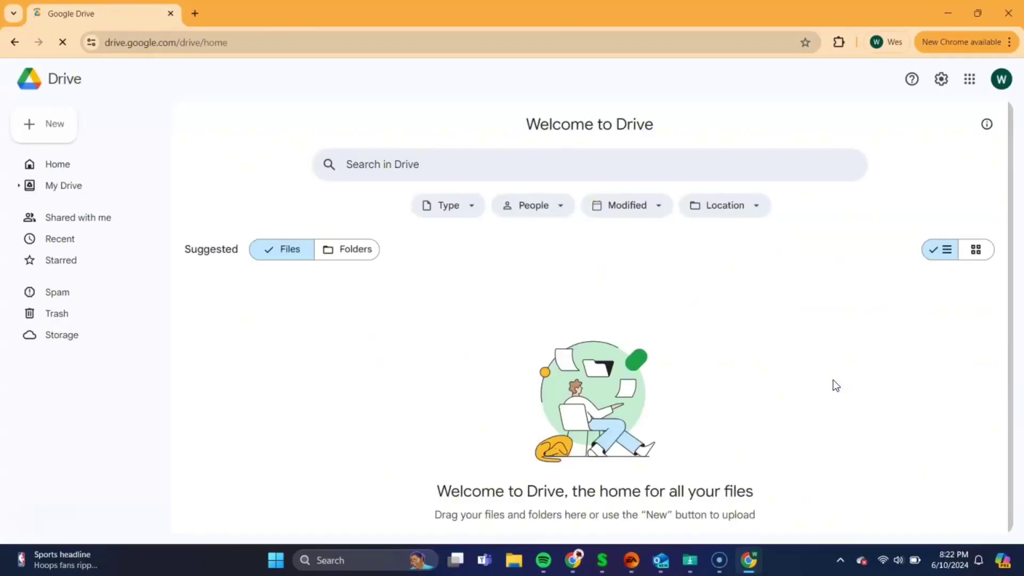
Start a folder upload from Drive's New menu and browse to the Desktop
left_click(683, 362)
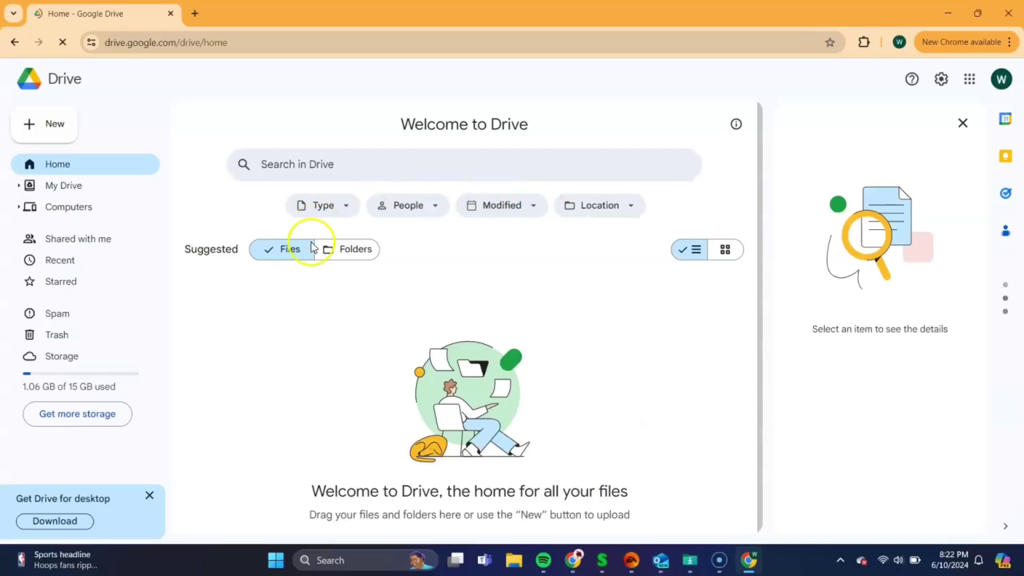
left_click(45, 126)
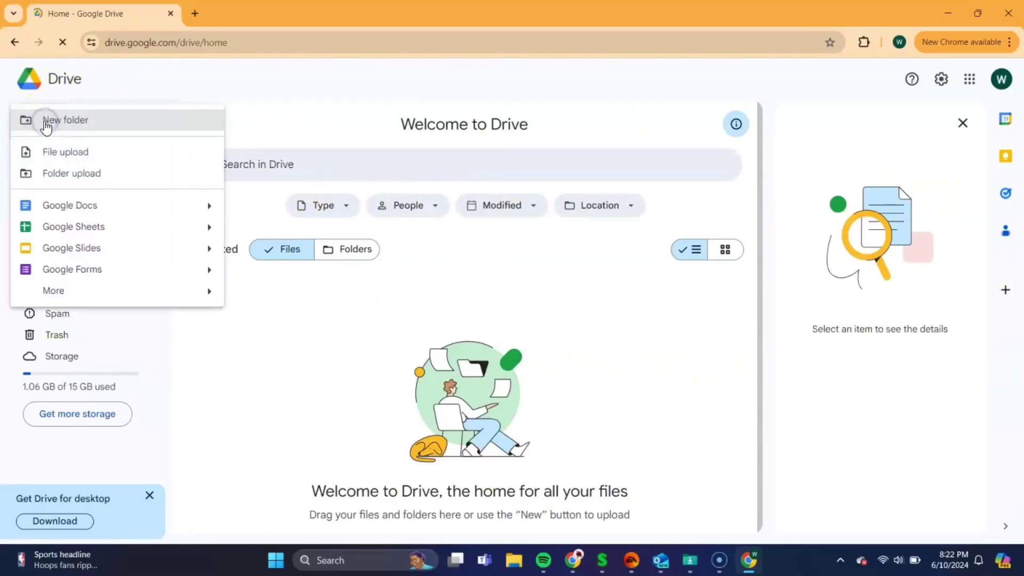
left_click(73, 188)
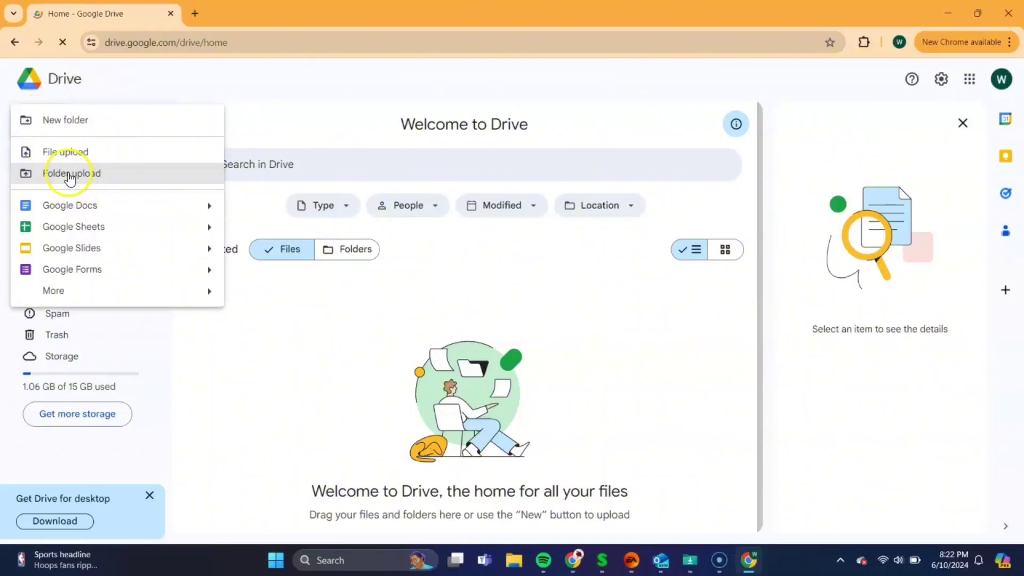
left_click(69, 174)
left_click(226, 238)
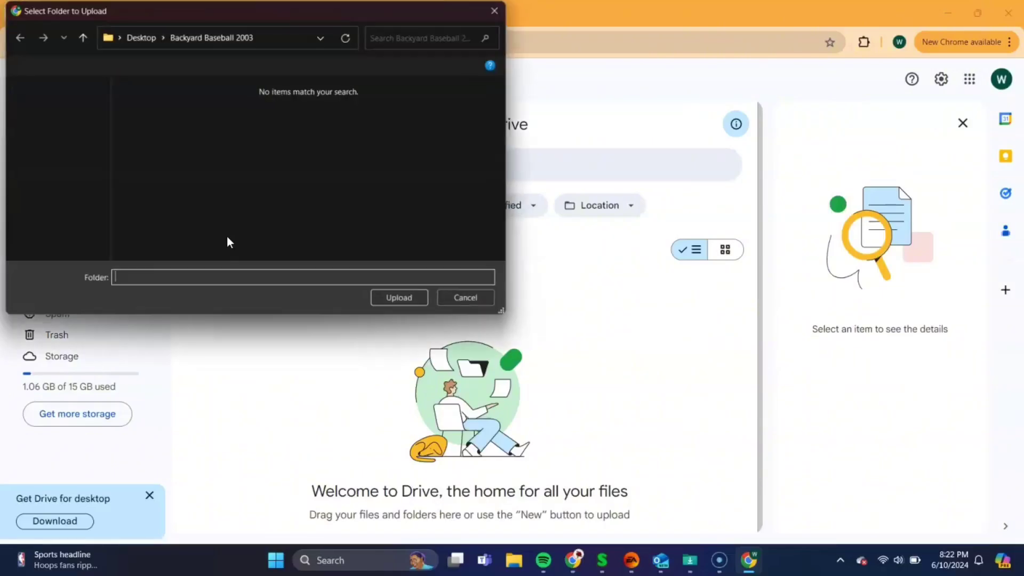
left_click(267, 203)
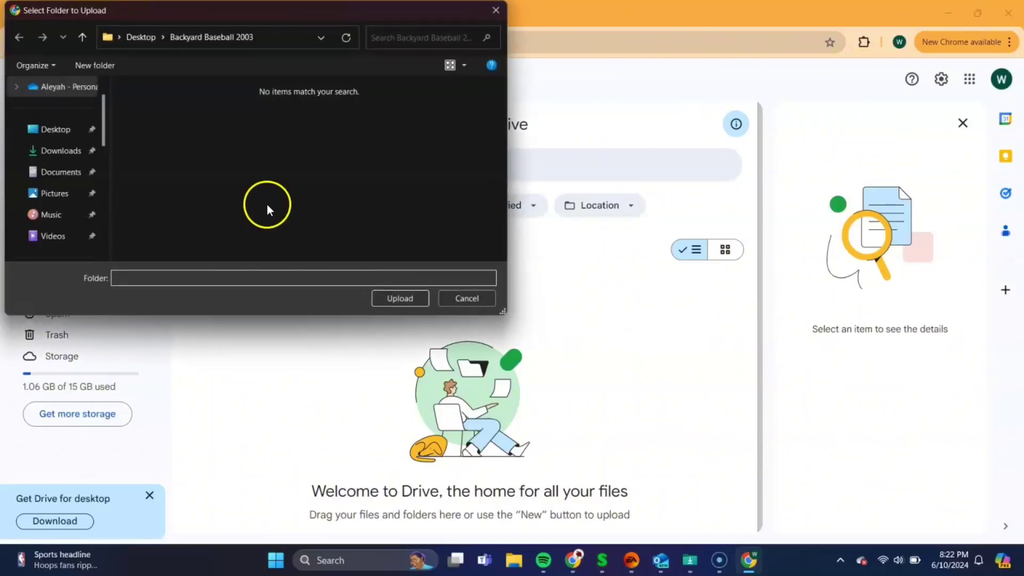
left_click(53, 134)
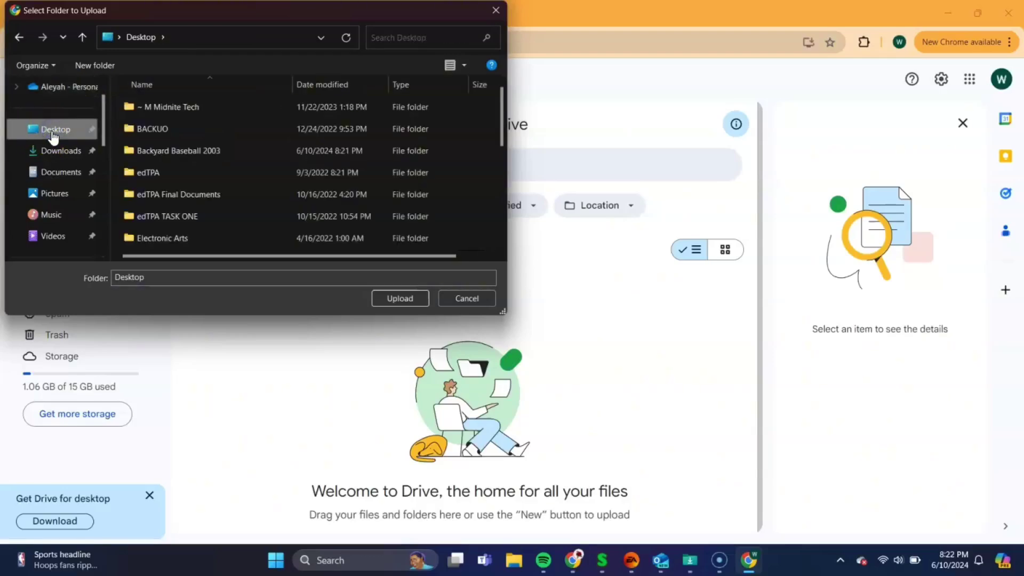
Upload the Backyard Baseball 2003 folder, confirming the upload of all 7 files
left_click(170, 151)
left_click(400, 299)
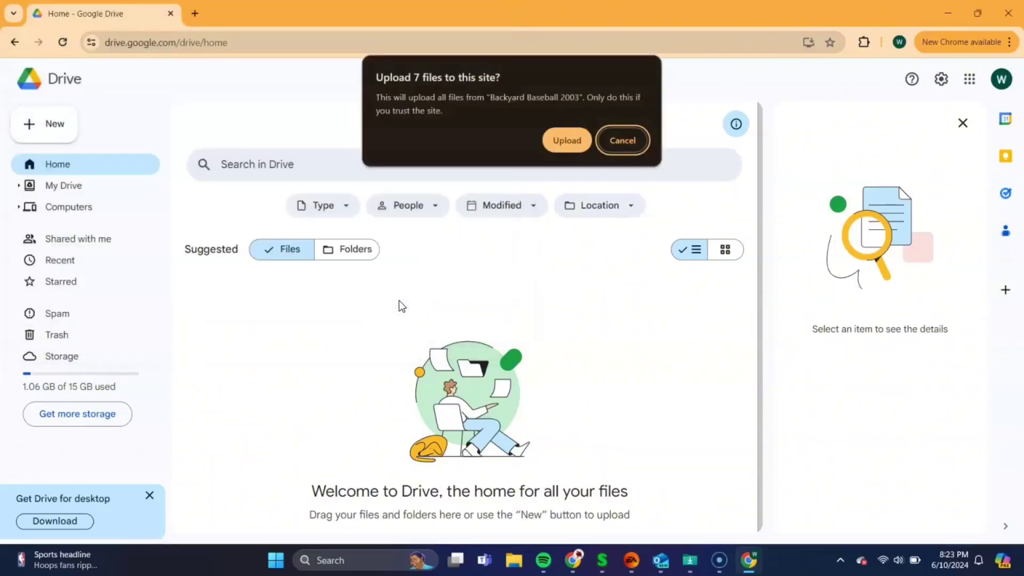
left_click(469, 97)
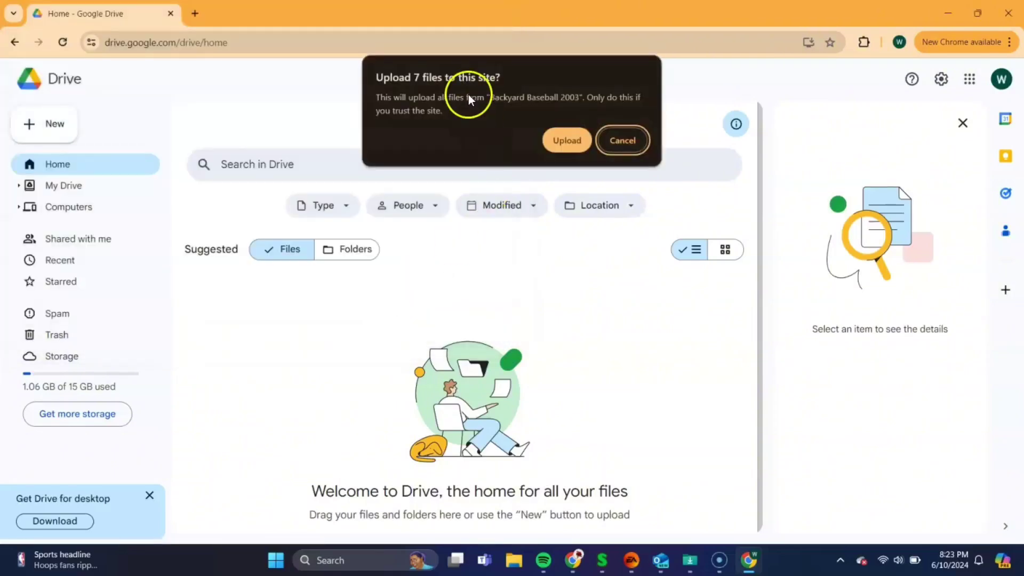
left_click(558, 143)
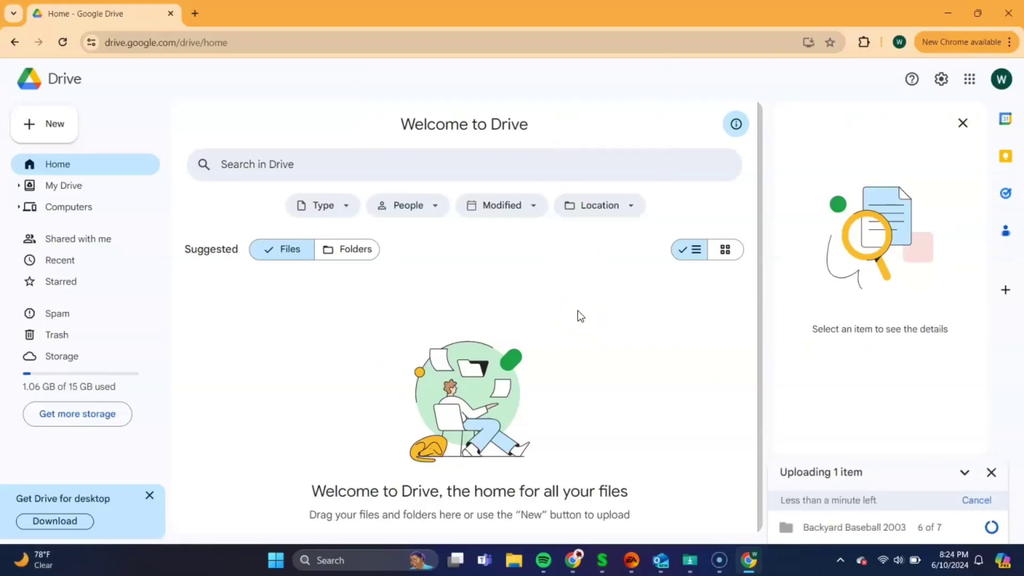
left_click(704, 297)
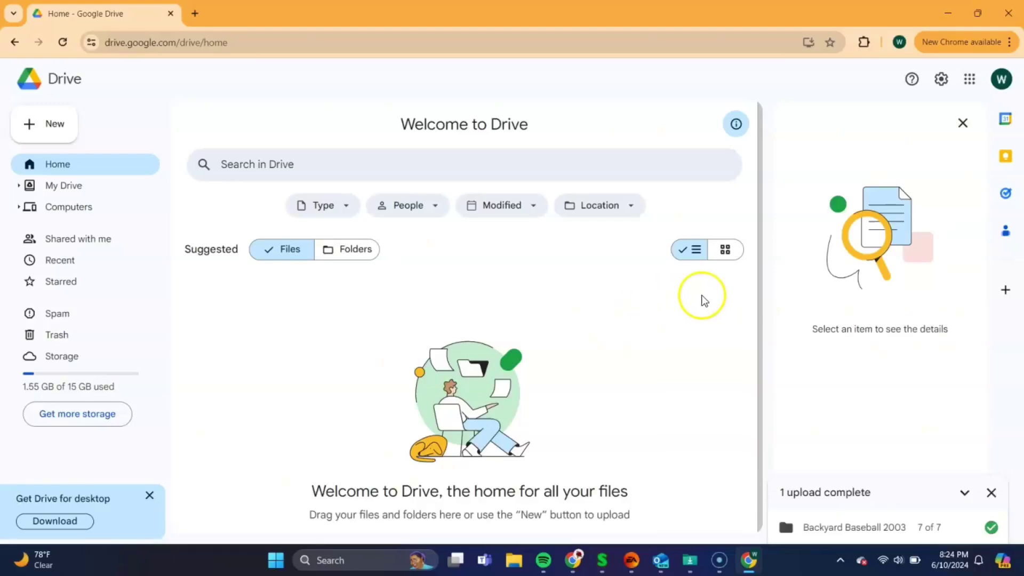
left_click(815, 375)
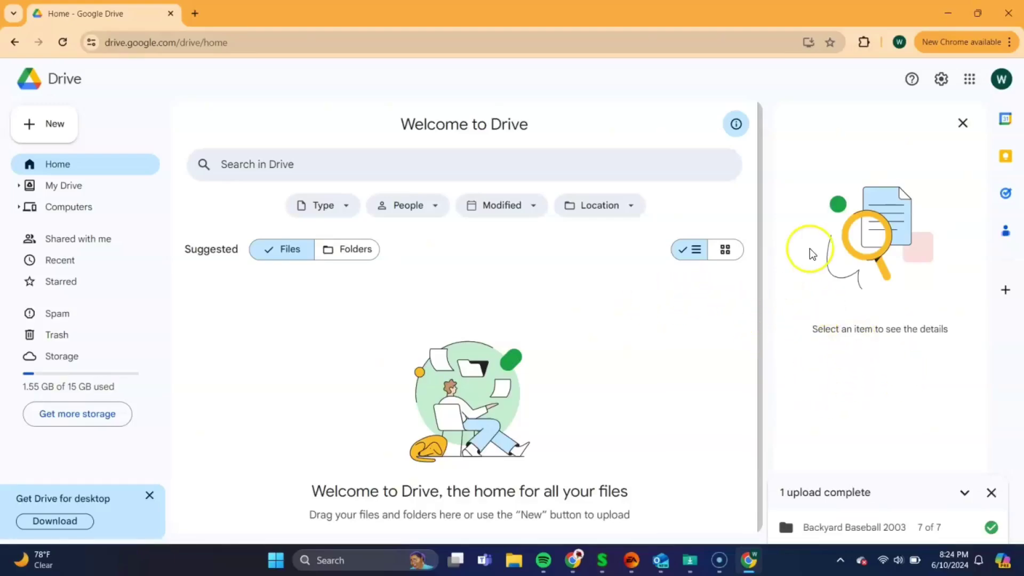
Close Chrome, search the App Store for 'scummvm', install ScummVM and launch it
left_click(1008, 13)
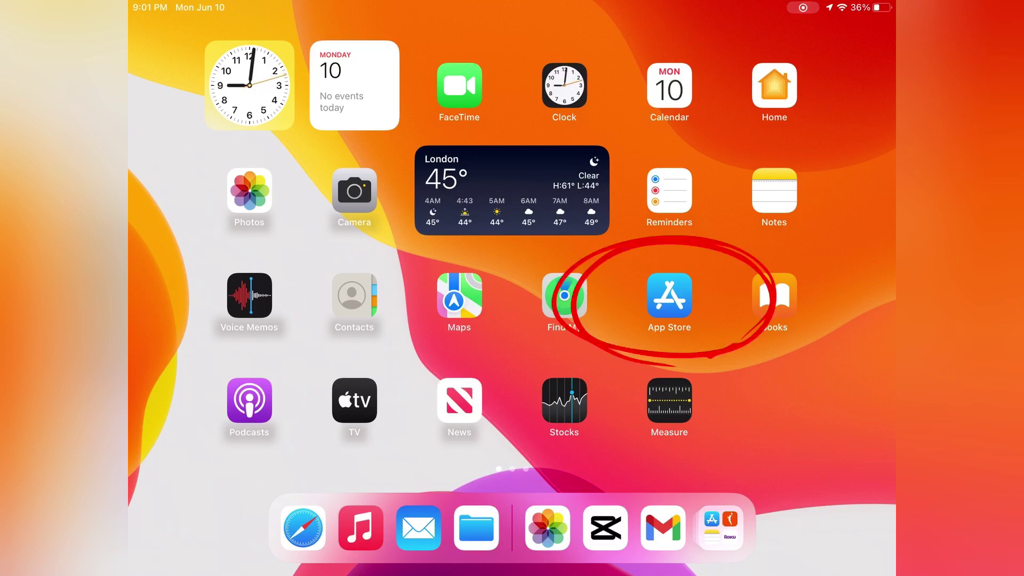
left_click(669, 295)
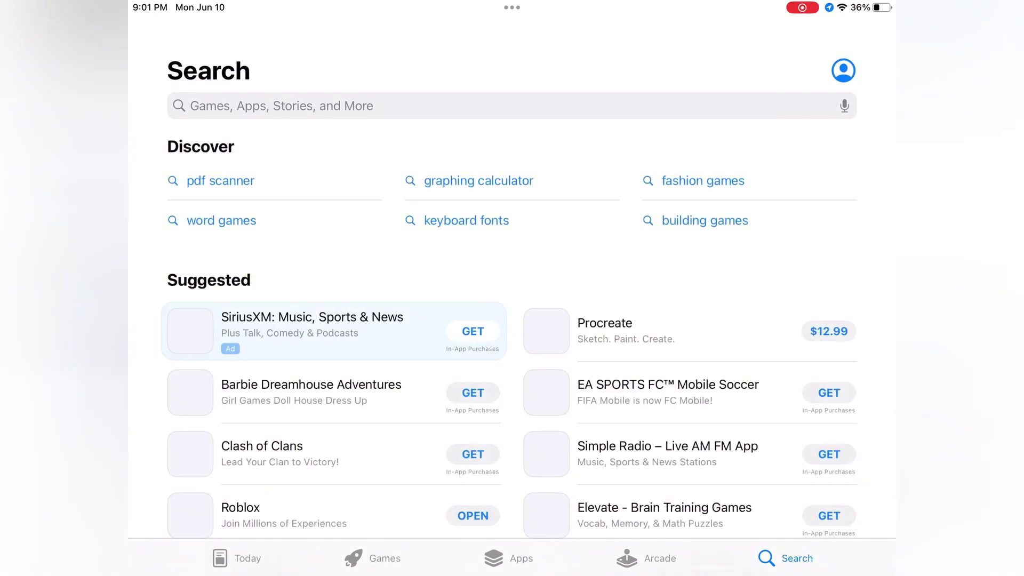
left_click(267, 105)
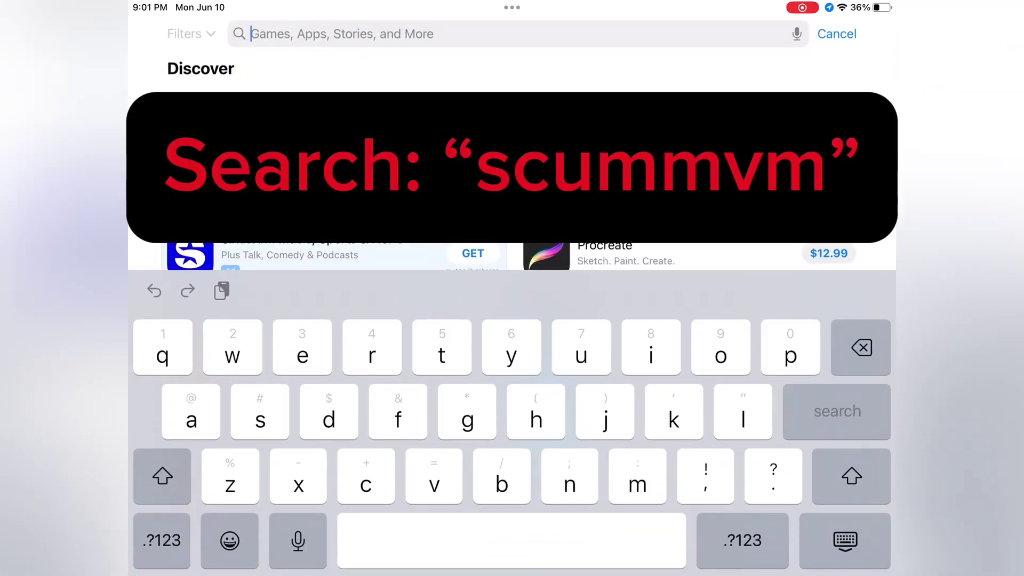
type("scummvm")
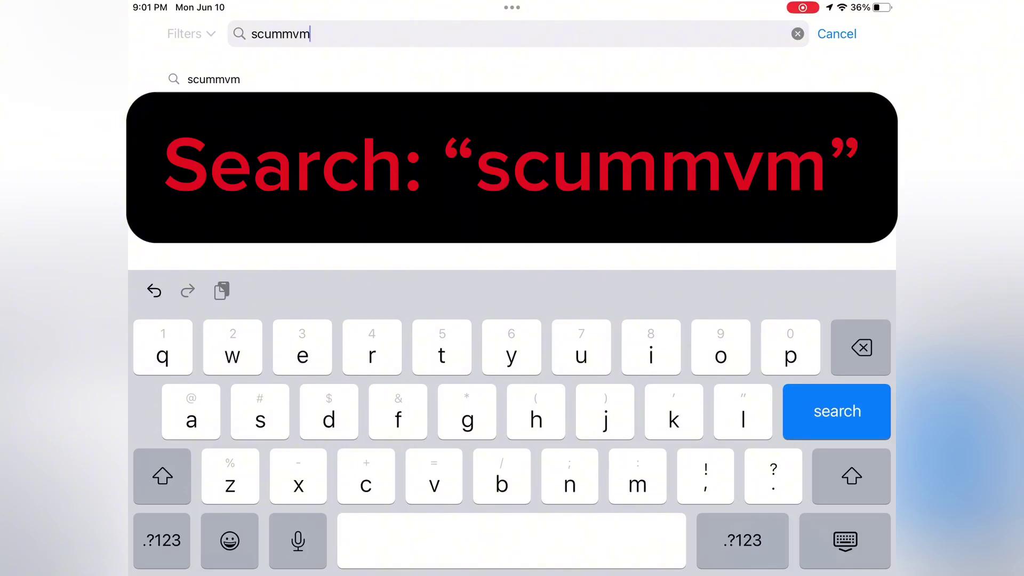
key("Return")
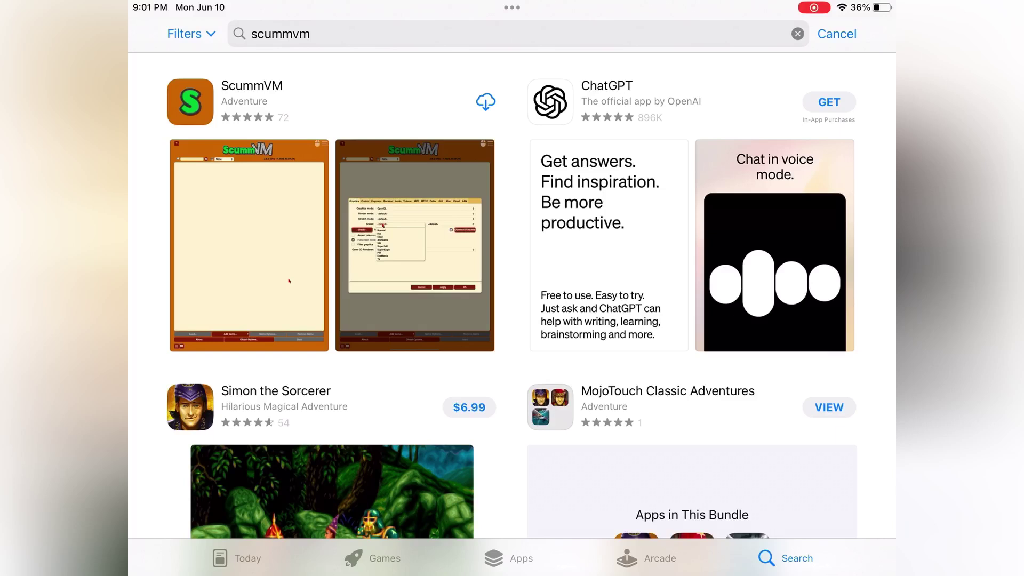
left_click(486, 102)
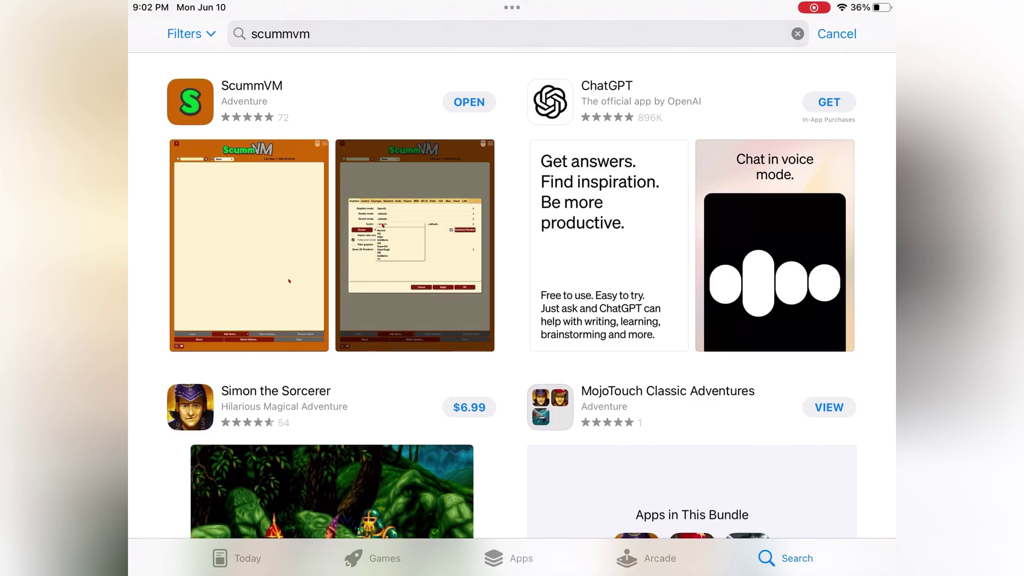
left_click(469, 102)
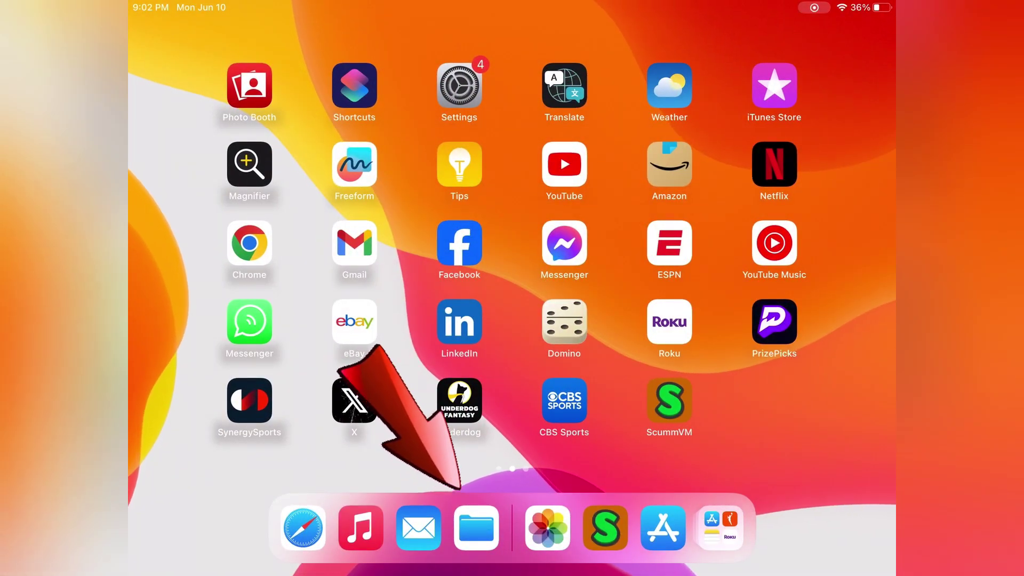
Inspect the ScummVM folder under On My iPad in Files, then go home
left_click(476, 528)
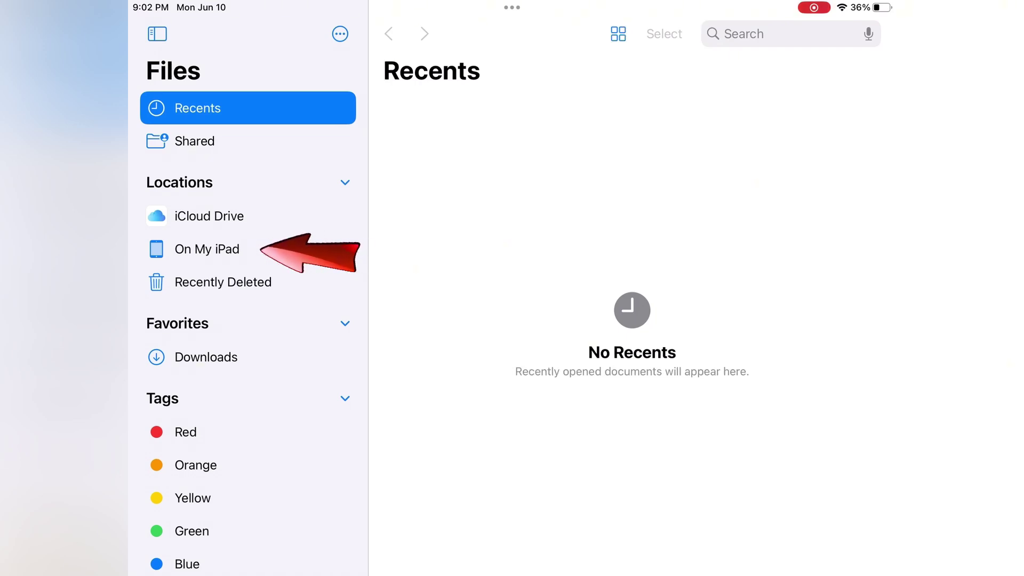
left_click(207, 249)
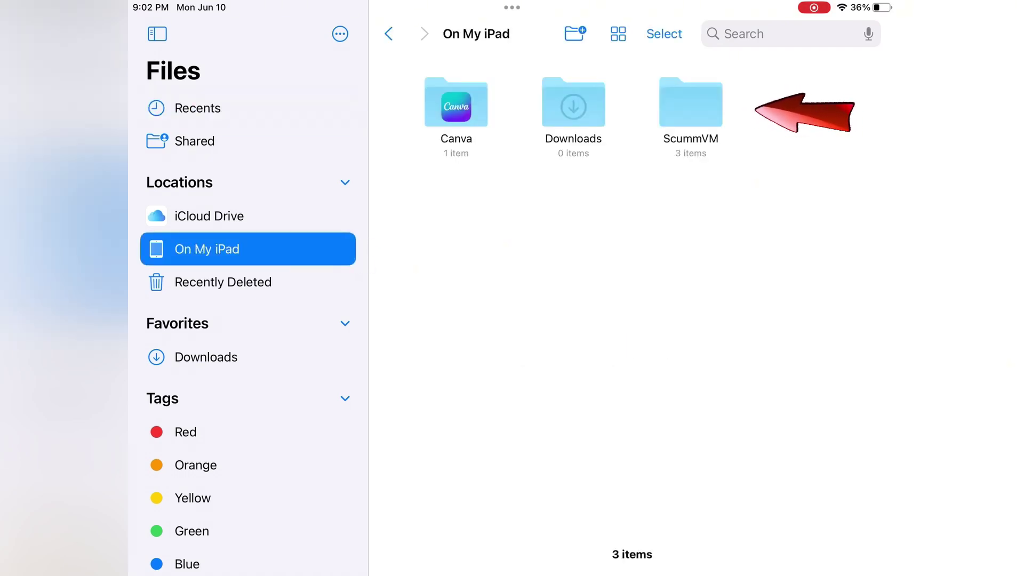
left_click(691, 107)
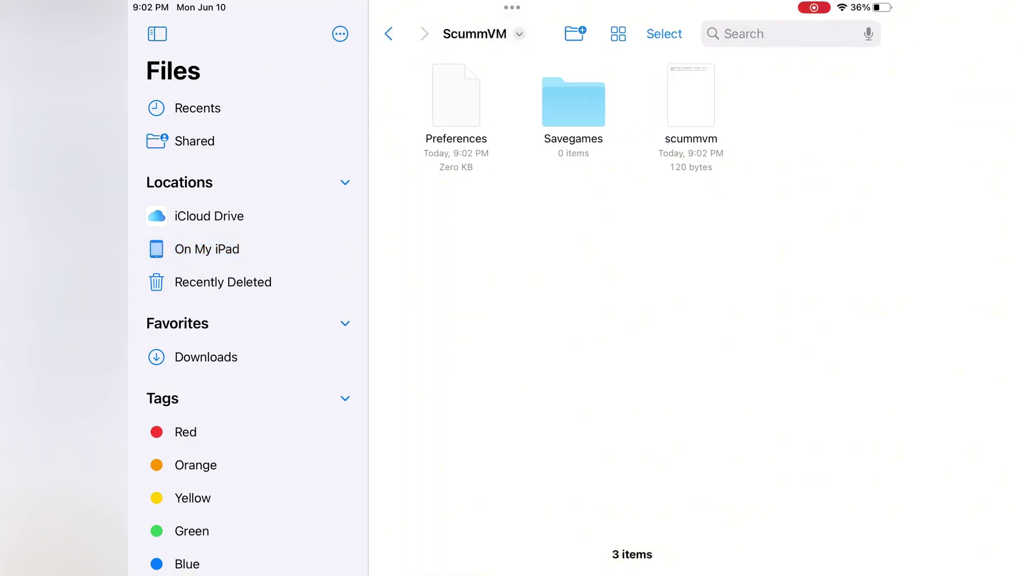
left_click(207, 249)
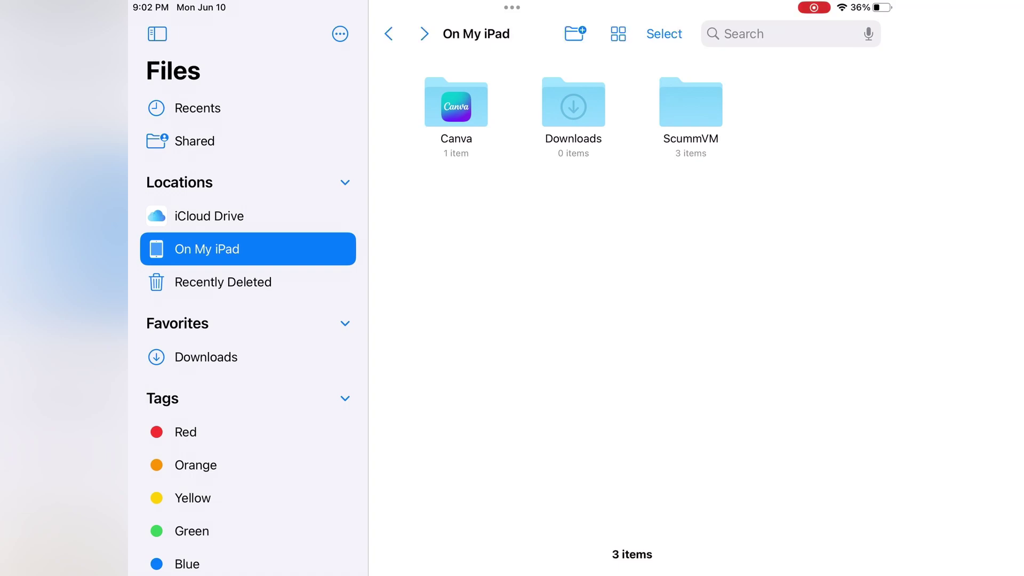
key("super+h")
Search the App Store for 'google drive' and install the Google Drive app
left_click(663, 527)
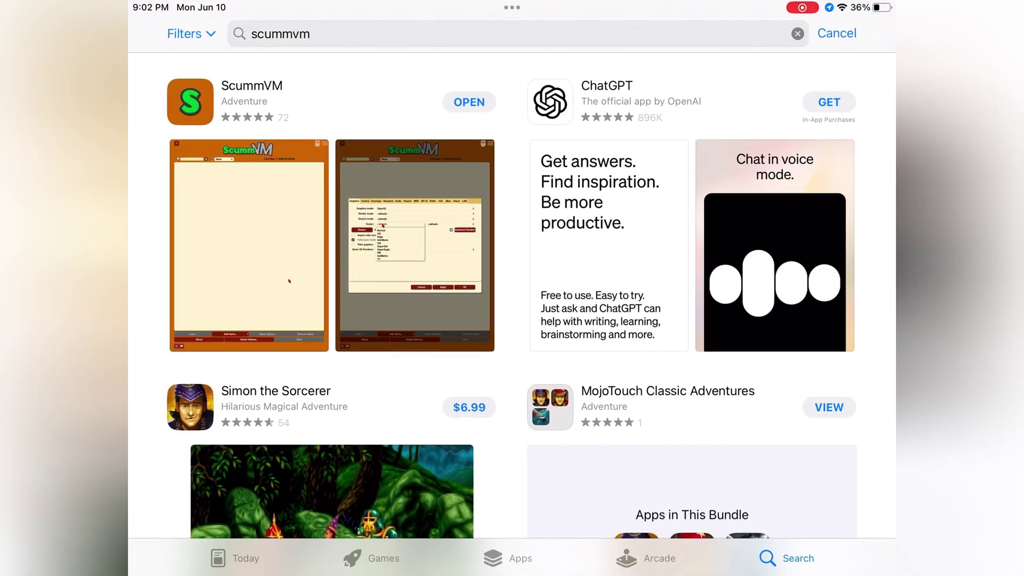
left_click(797, 34)
type("go")
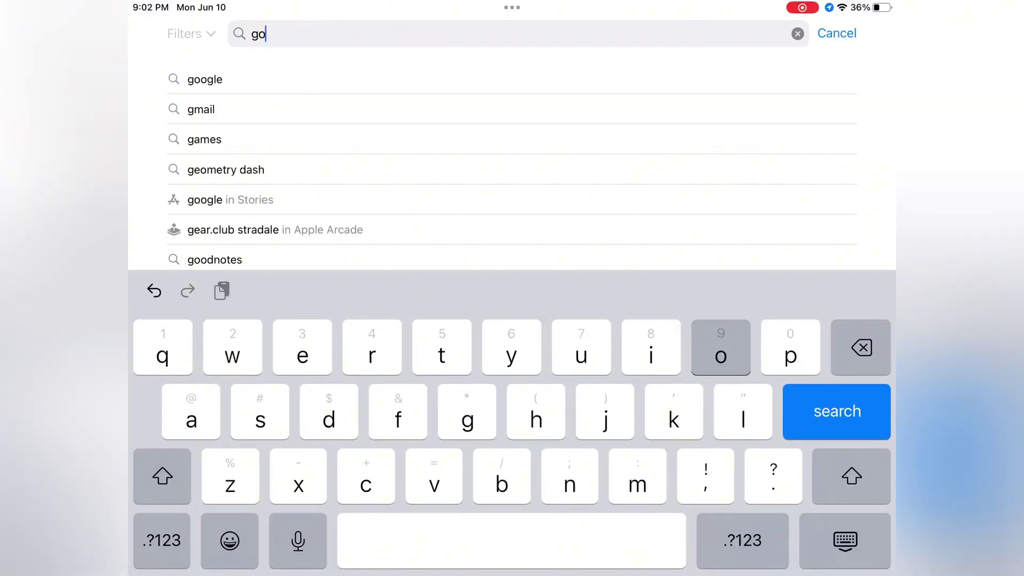
type("ogle d")
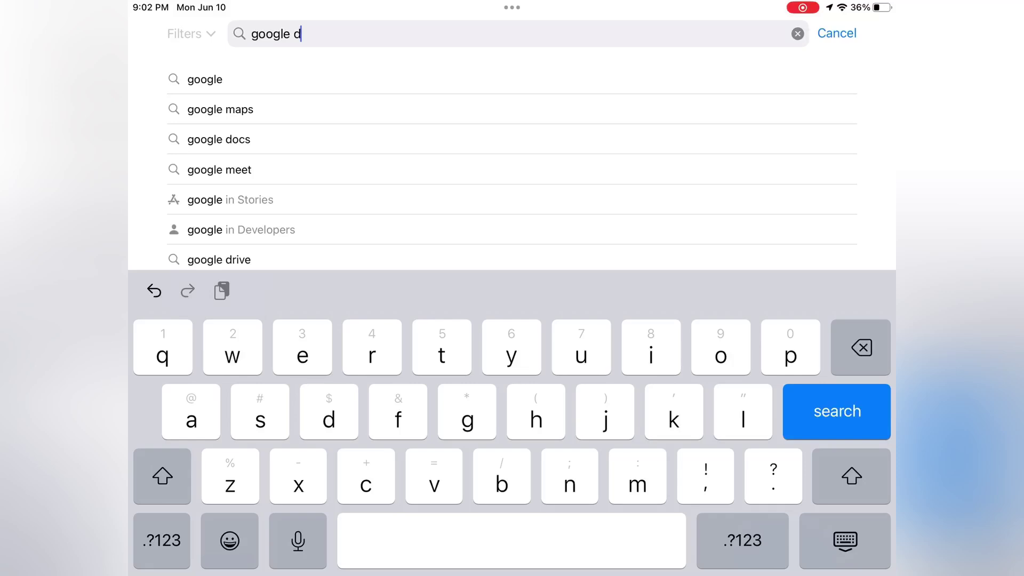
type("rive")
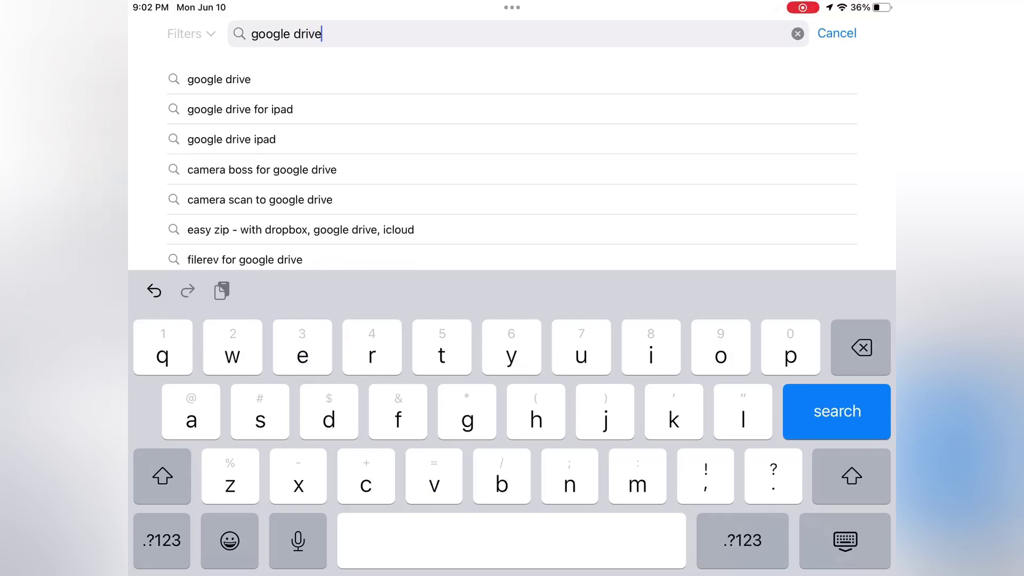
key("Return")
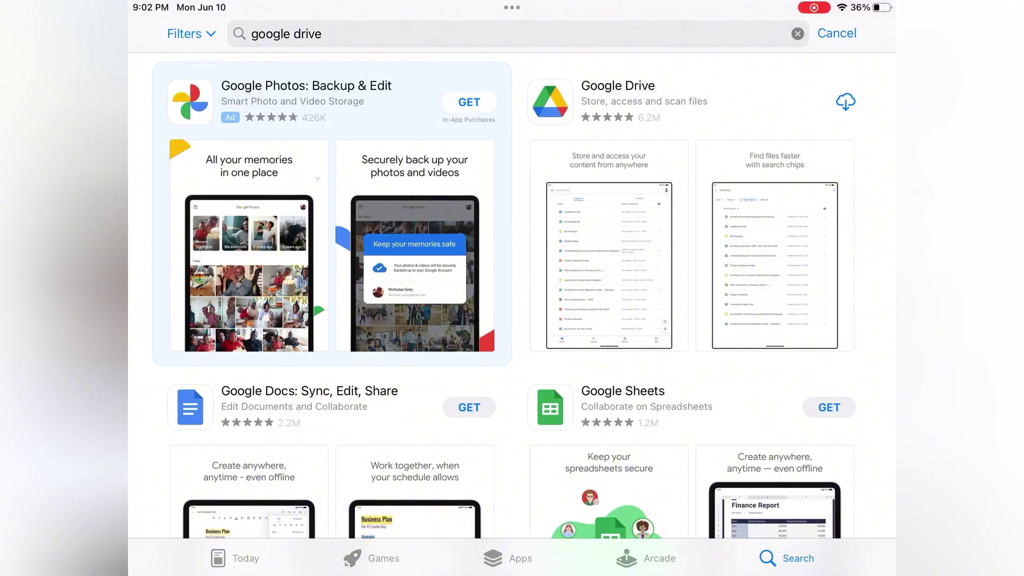
left_click(845, 102)
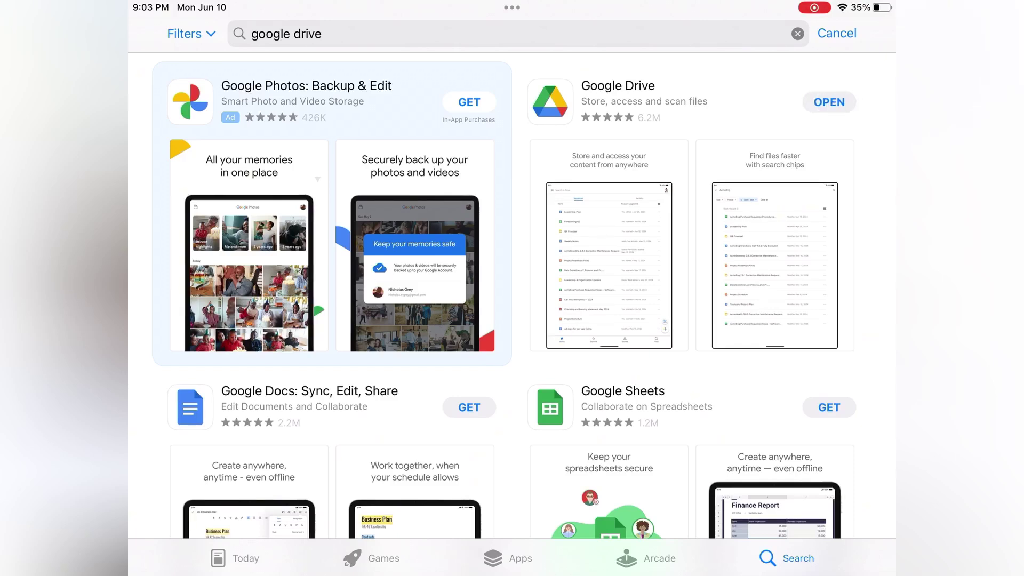
From the home screen, open Files and go to the new Drive location
left_click_drag(512, 573, 512, 373)
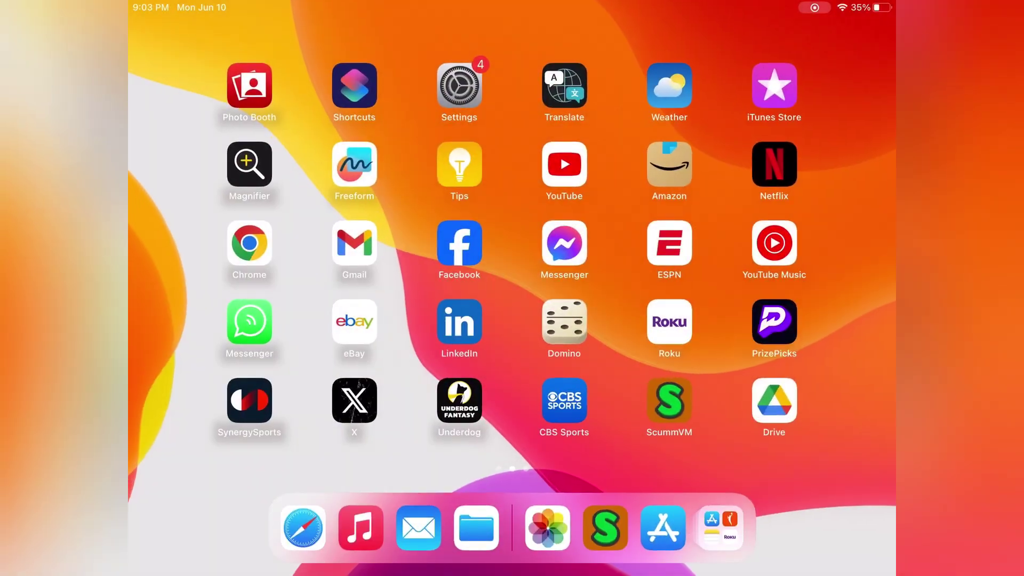
left_click(476, 527)
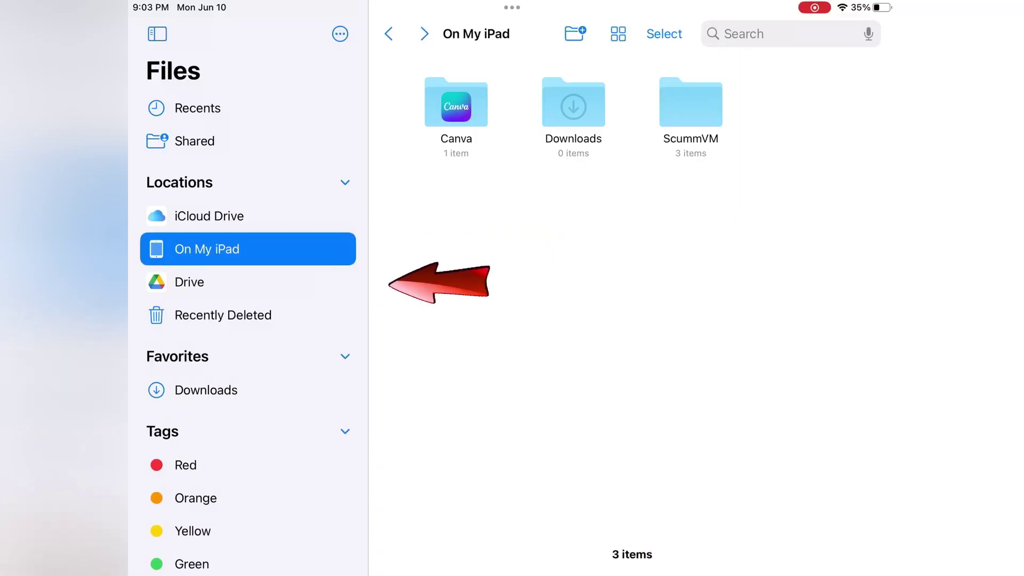
left_click(248, 282)
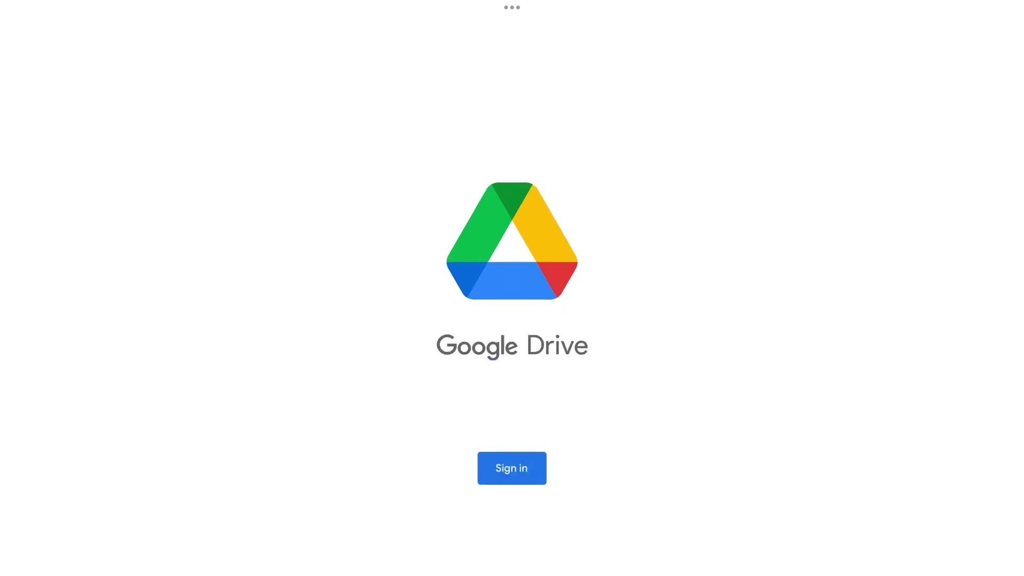
Sign in to Google Drive, check the Backyard Baseball 2003 folder's seven files, then go home
left_click(512, 468)
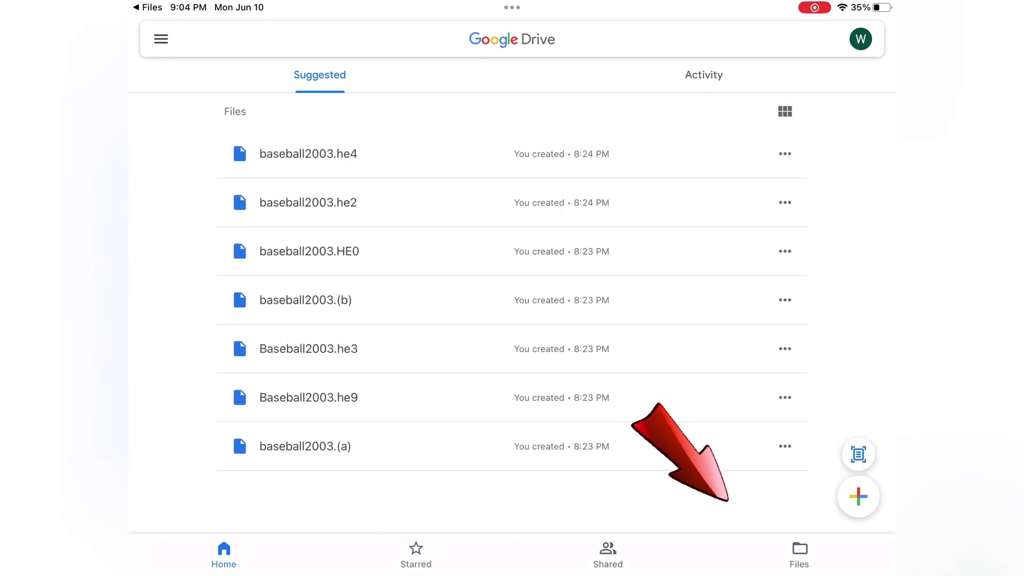
left_click(799, 554)
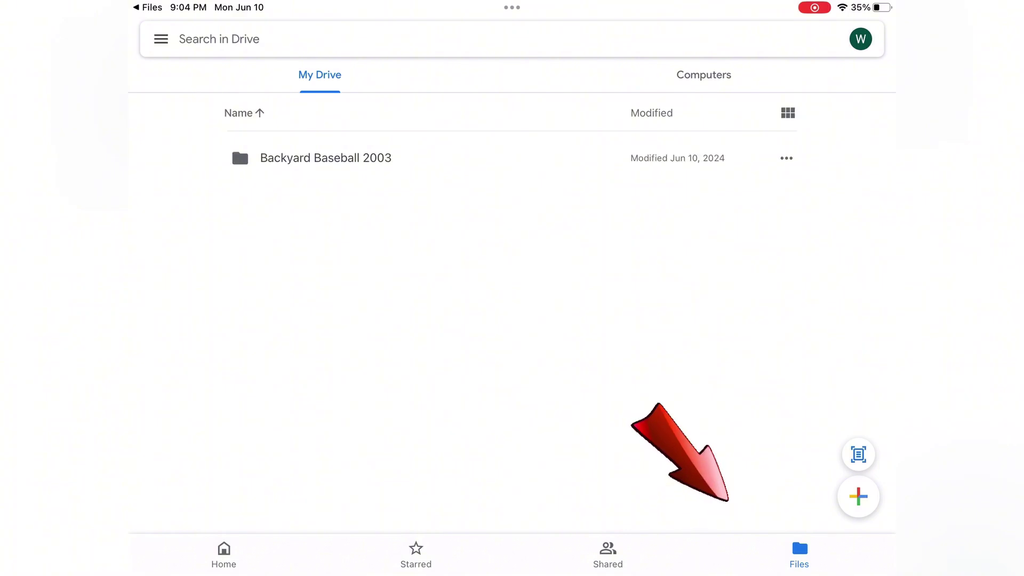
left_click(326, 158)
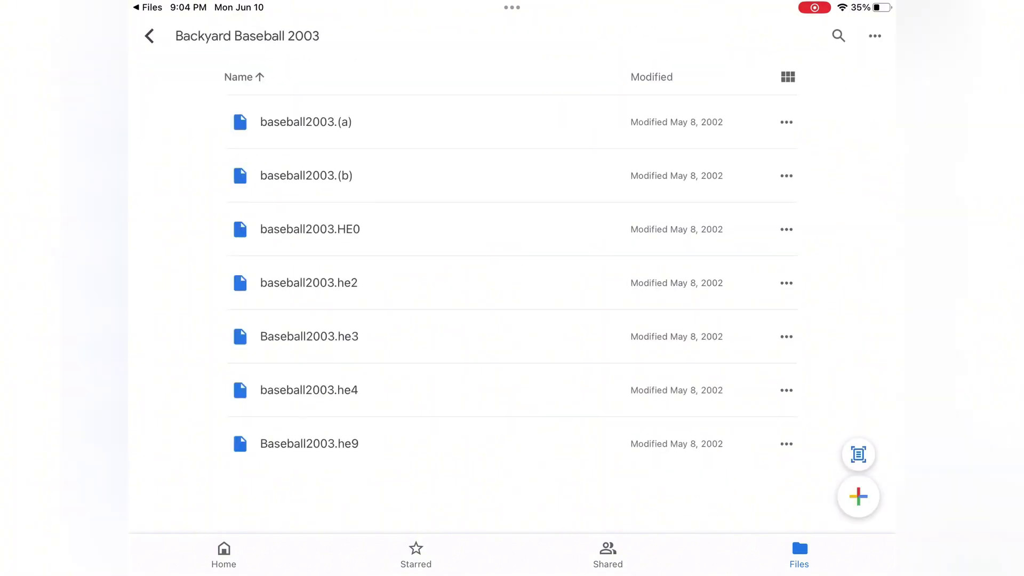
left_click(149, 36)
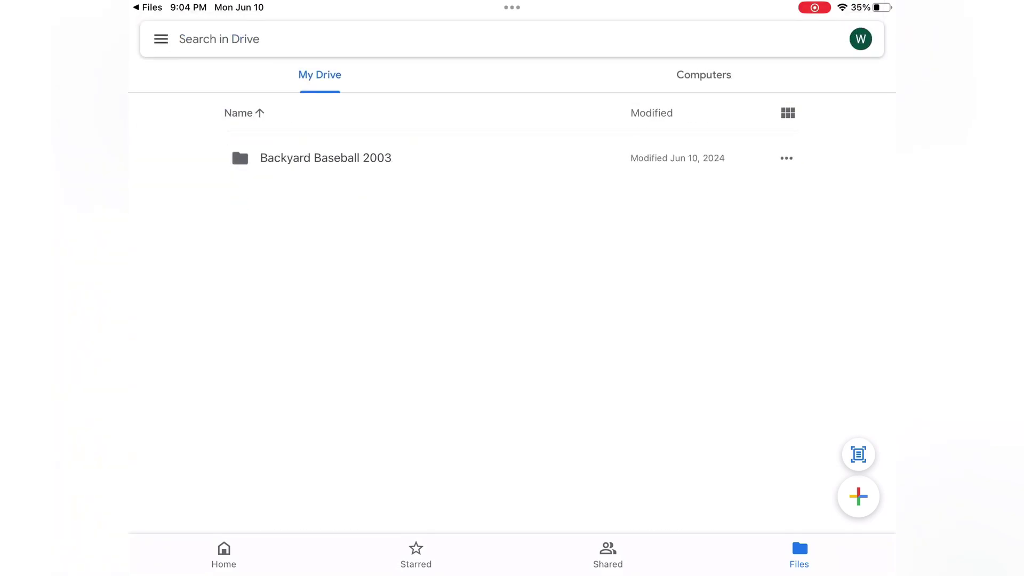
key("super+h")
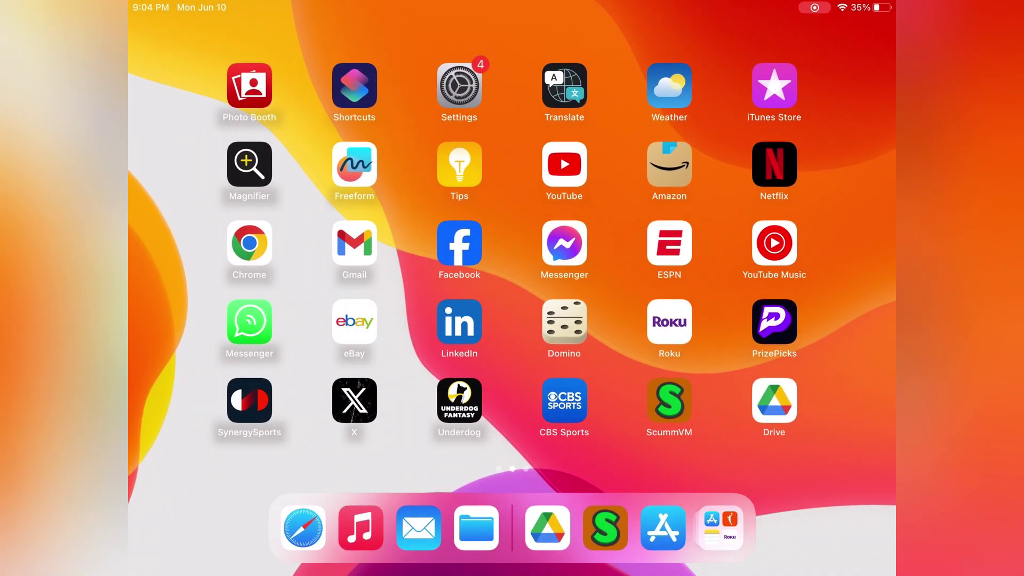
Create a 'BYB 2003' folder inside the iPad's ScummVM folder, then switch to Drive
left_click(476, 528)
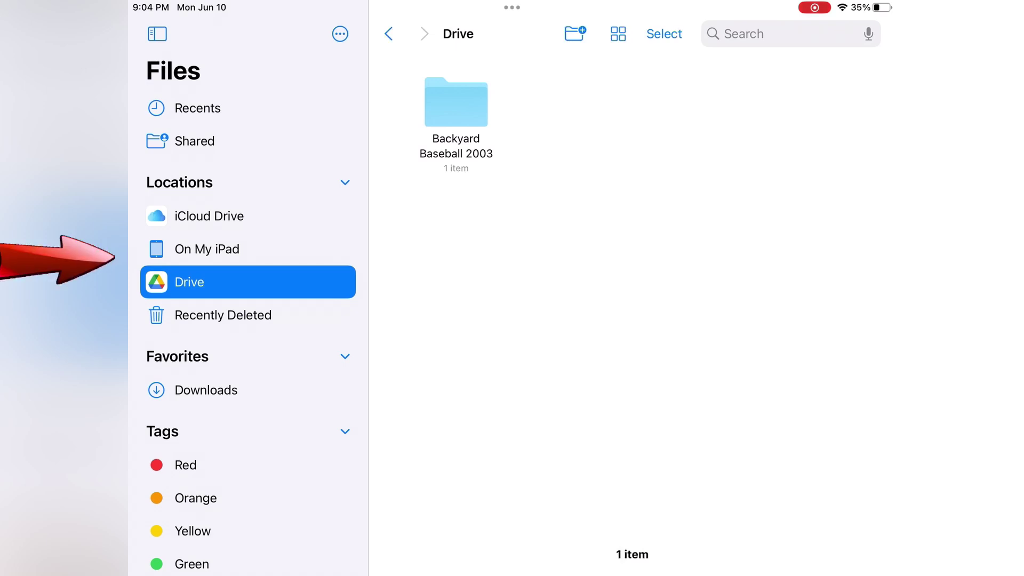
left_click(207, 249)
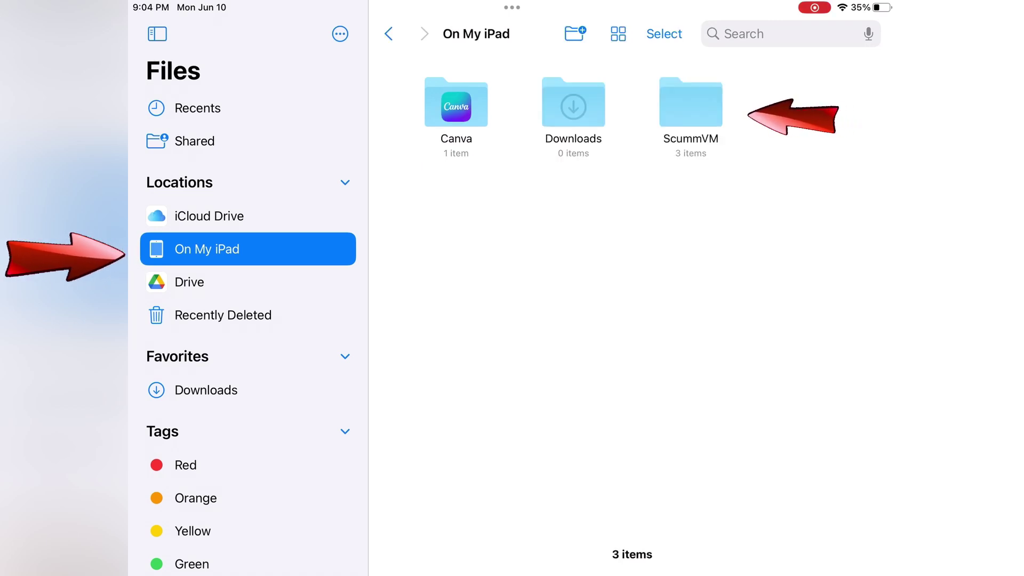
left_click(691, 103)
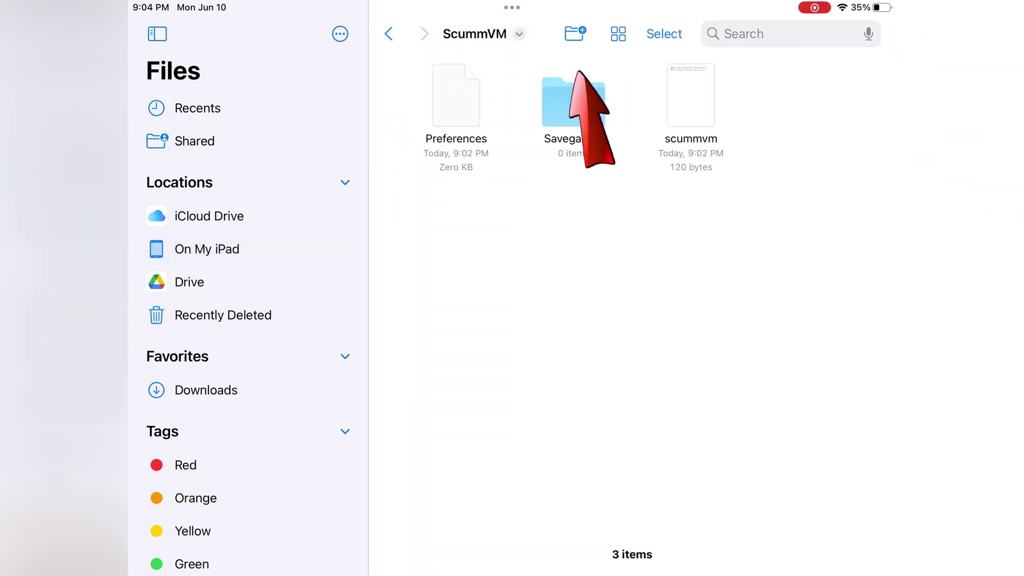
left_click(575, 33)
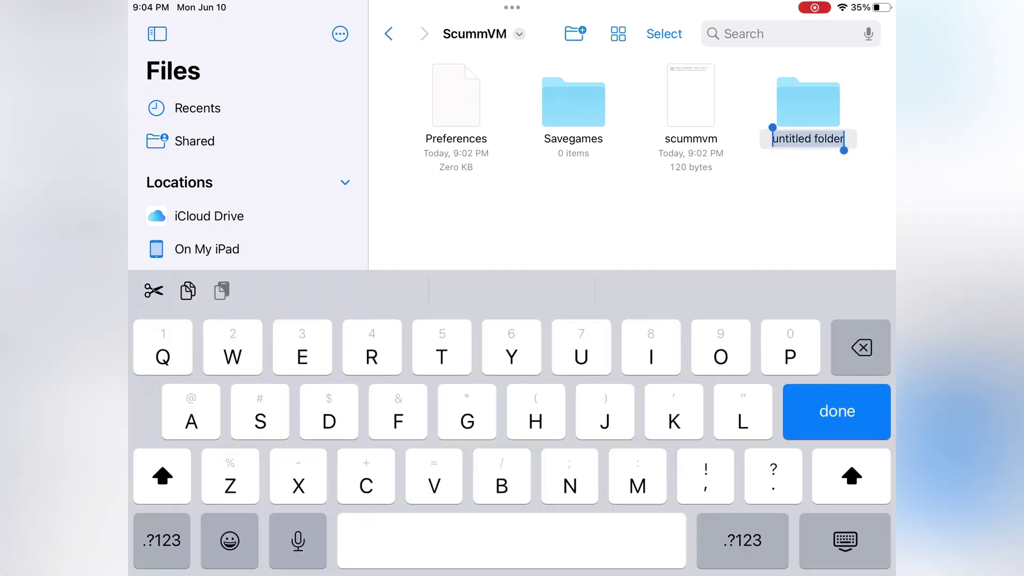
type("BYB")
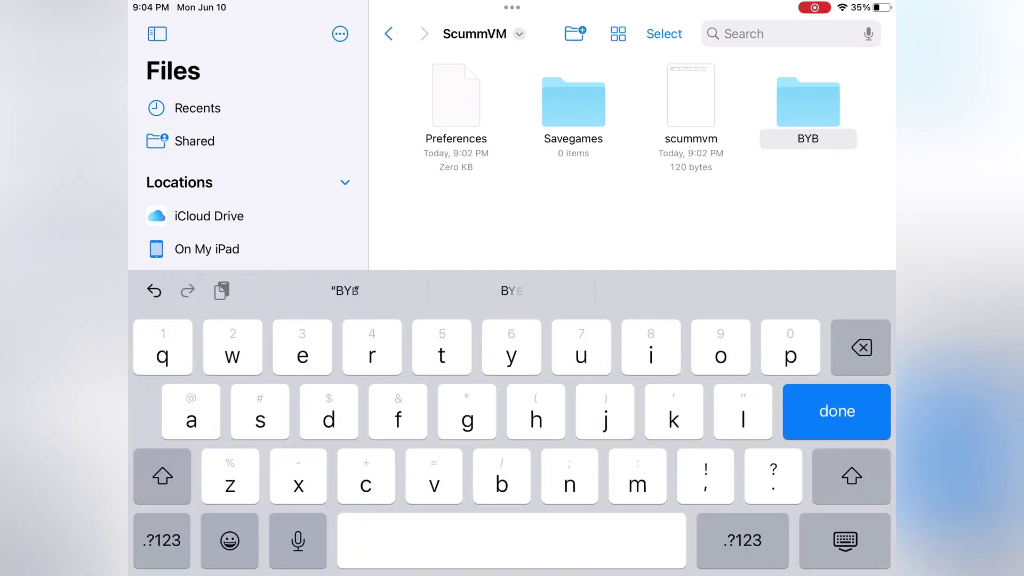
type(" 20")
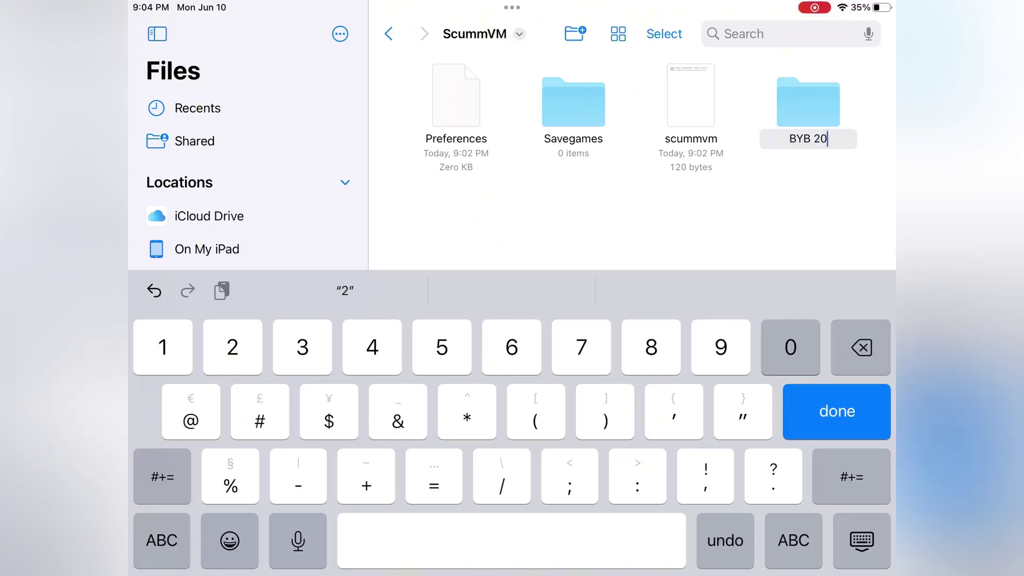
type("03")
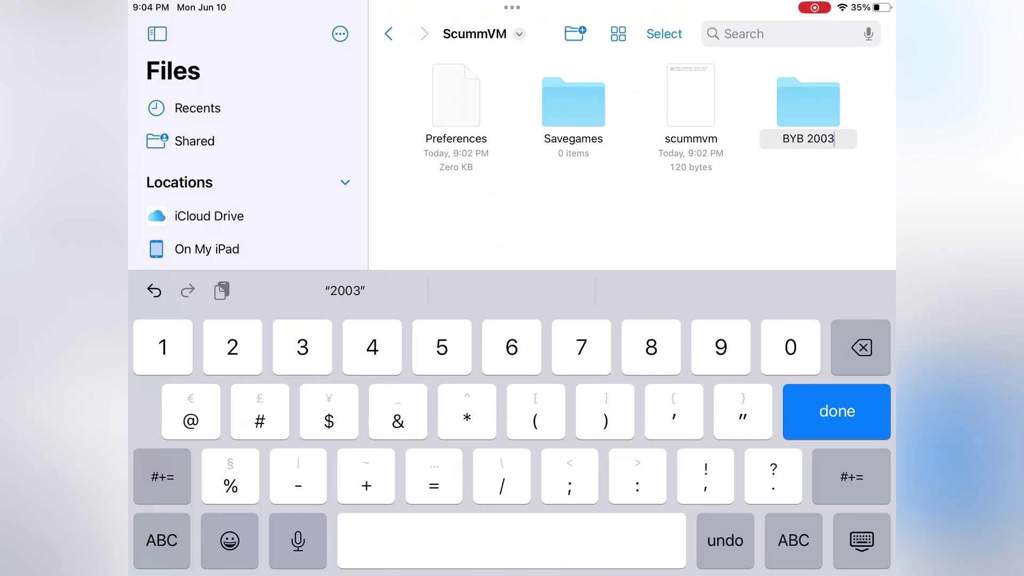
key("Return")
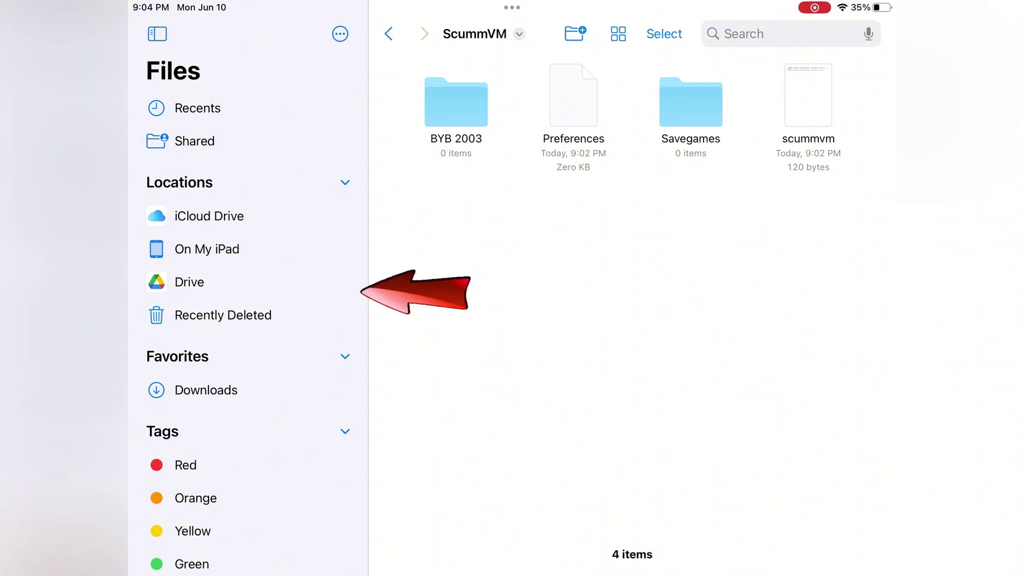
left_click(189, 282)
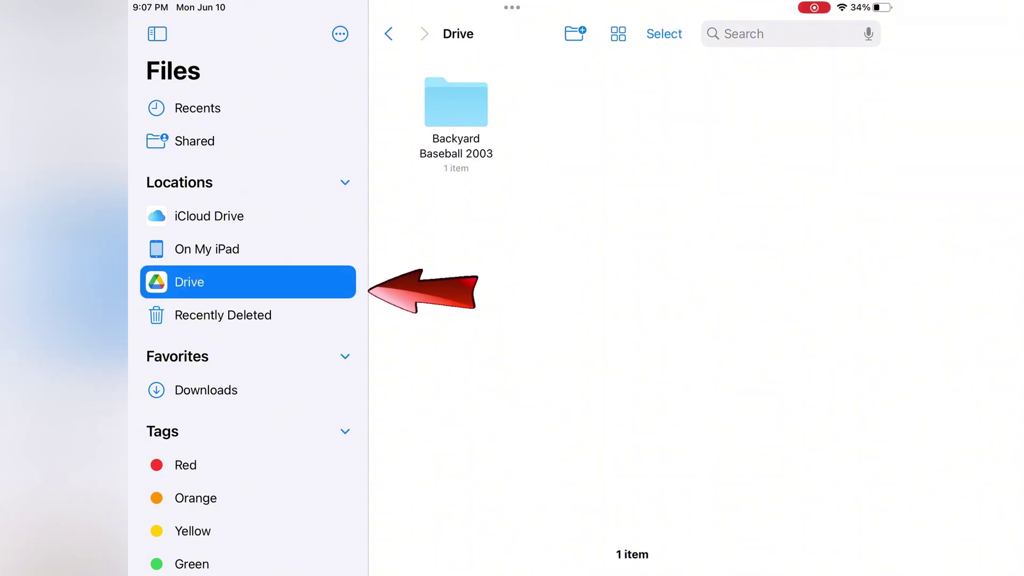
In Drive's Backyard Baseball 2003 folder, select all seven baseball2003 files and choose Move
left_click(456, 101)
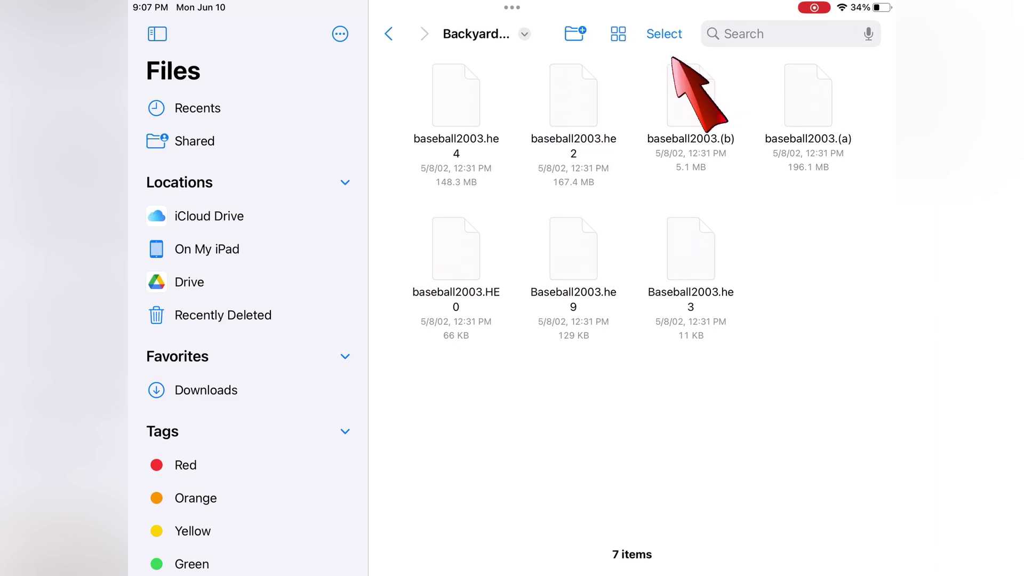
left_click(664, 34)
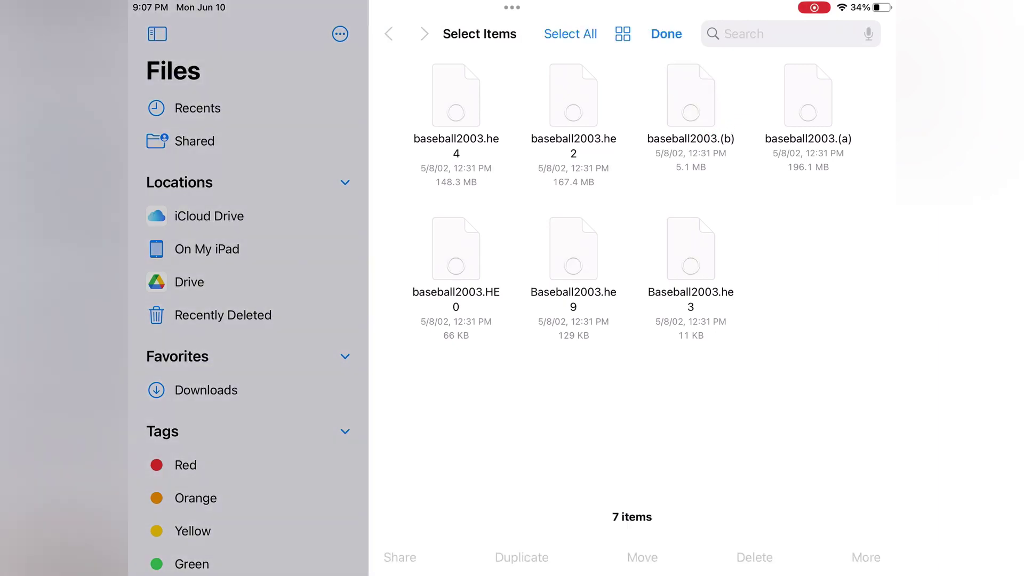
left_click(456, 102)
left_click(573, 102)
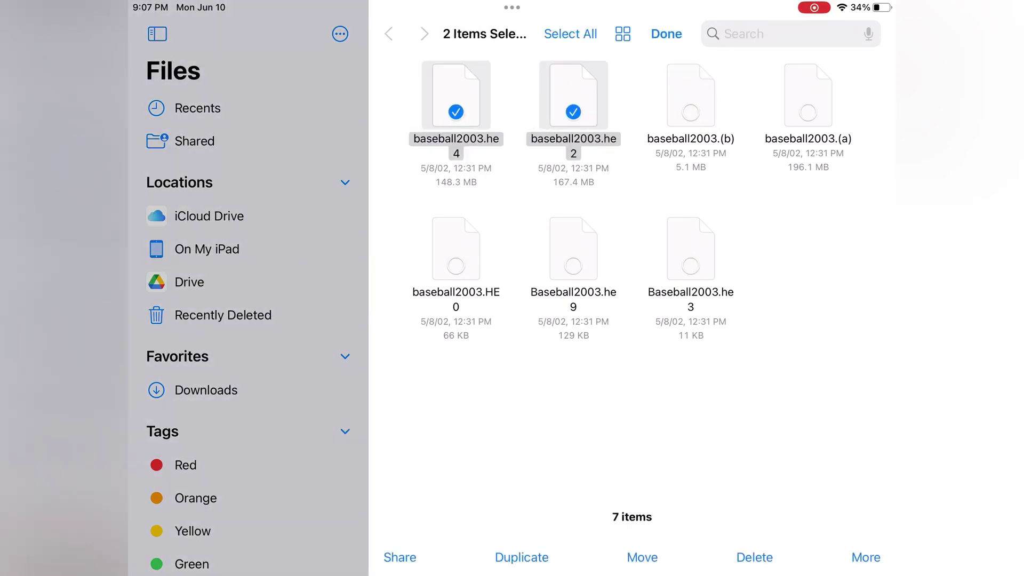
left_click(691, 102)
left_click(808, 101)
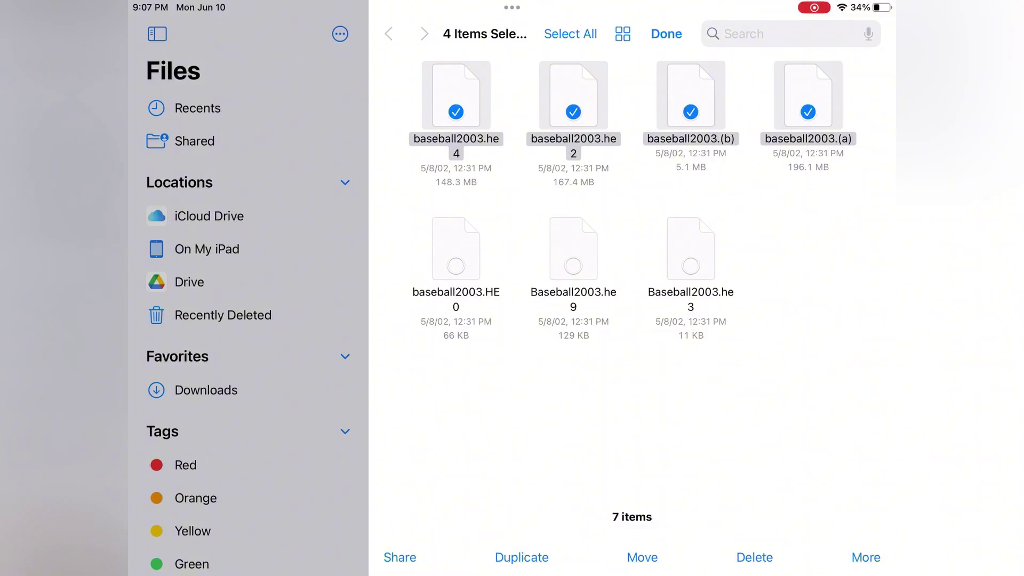
left_click(456, 255)
left_click(574, 255)
left_click(690, 255)
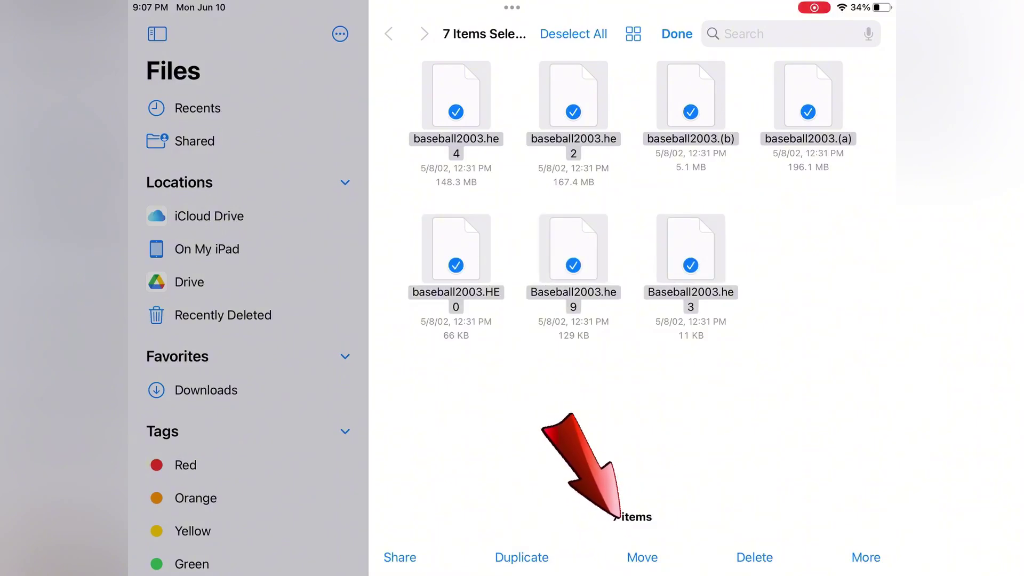
left_click(642, 557)
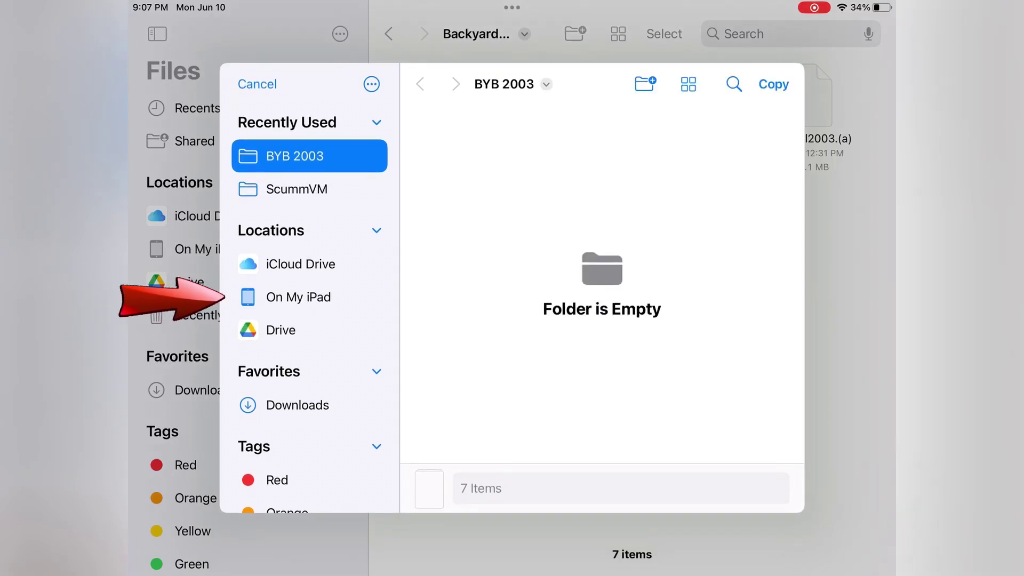
Copy the seven files to On My iPad > ScummVM > BYB 2003
left_click(298, 297)
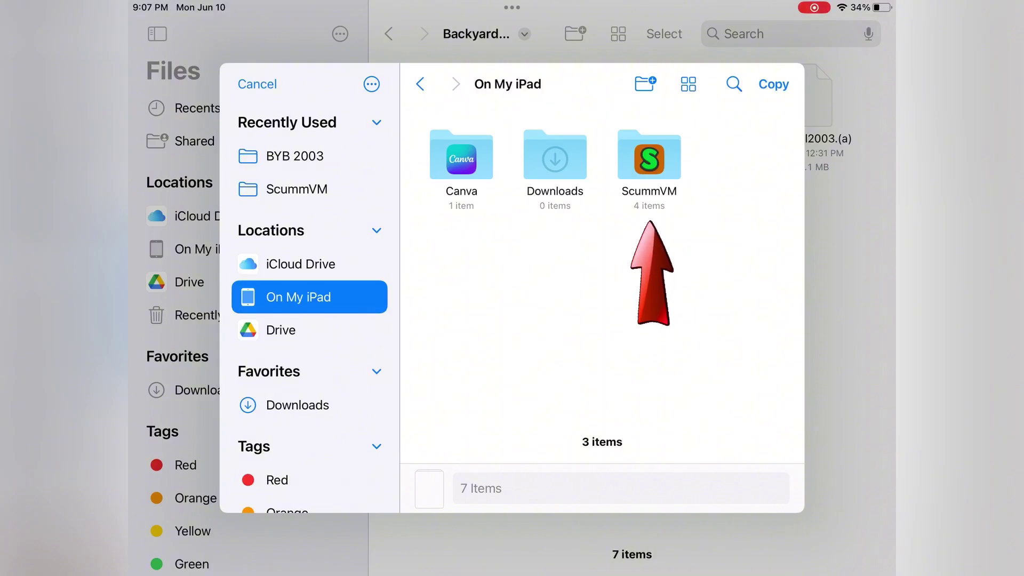
left_click(296, 189)
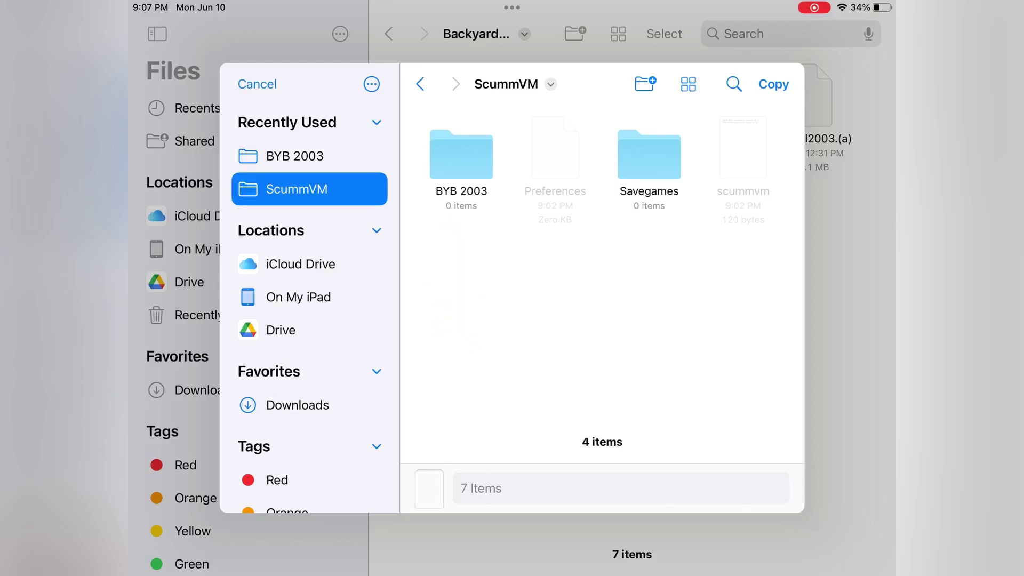
left_click(295, 155)
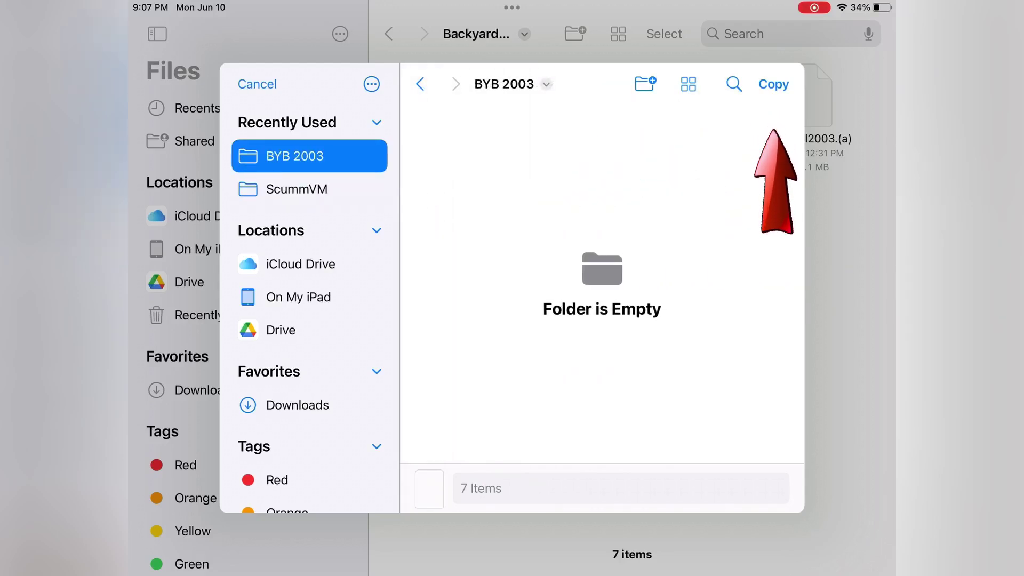
left_click(773, 84)
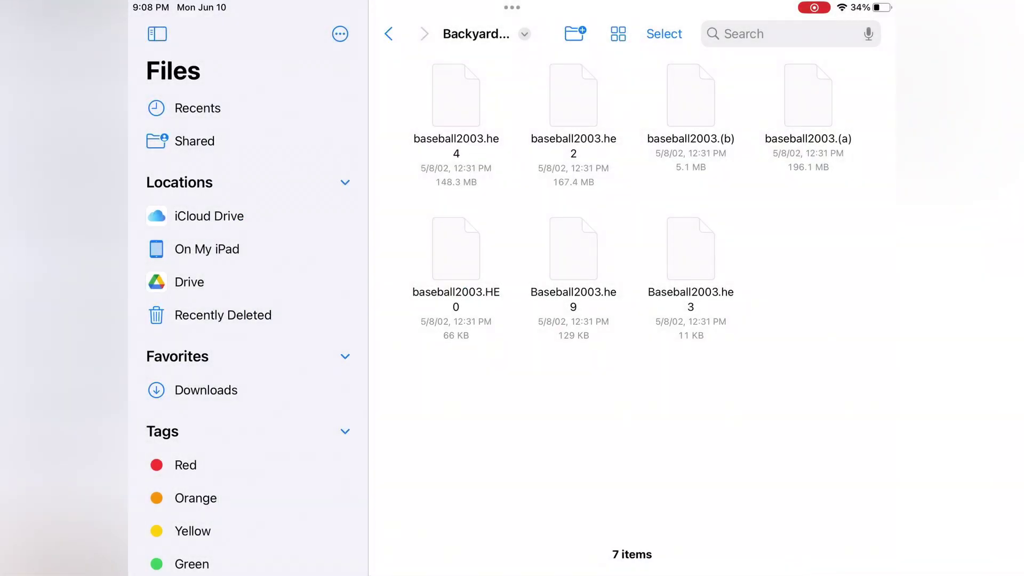
Verify the seven baseball2003 files inside ScummVM's BYB 2003 folder, then return home
left_click(207, 250)
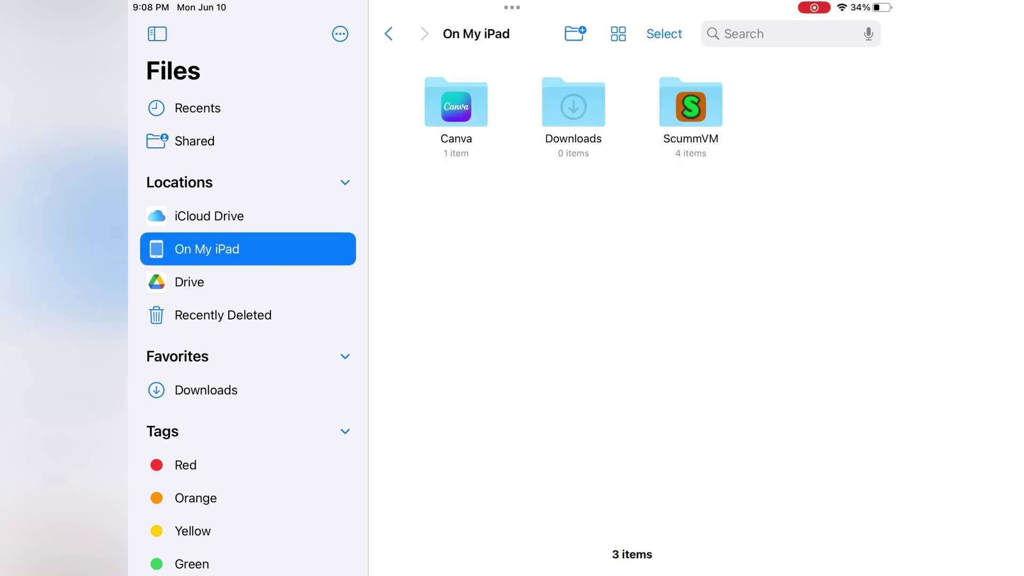
left_click(691, 104)
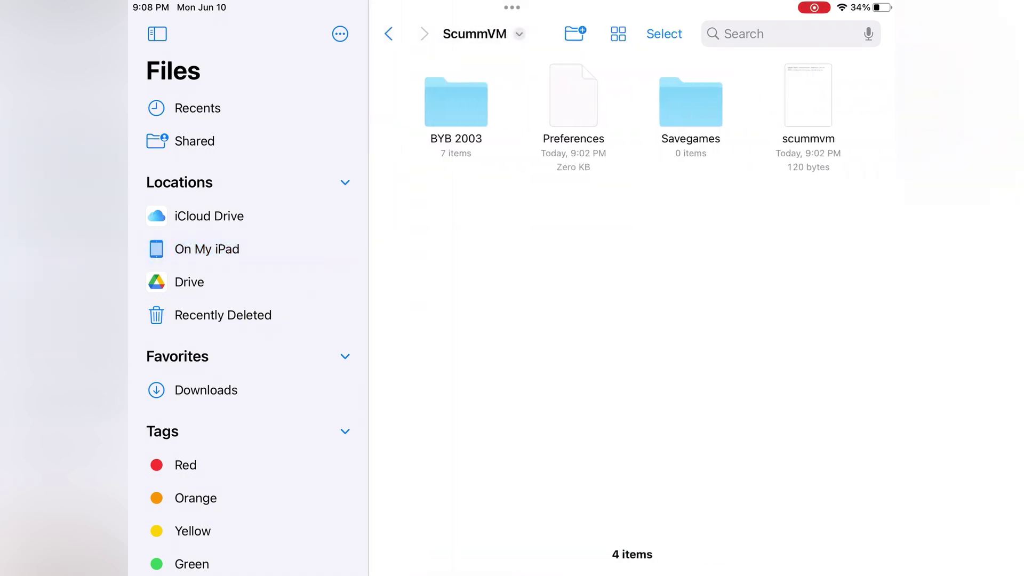
left_click(456, 102)
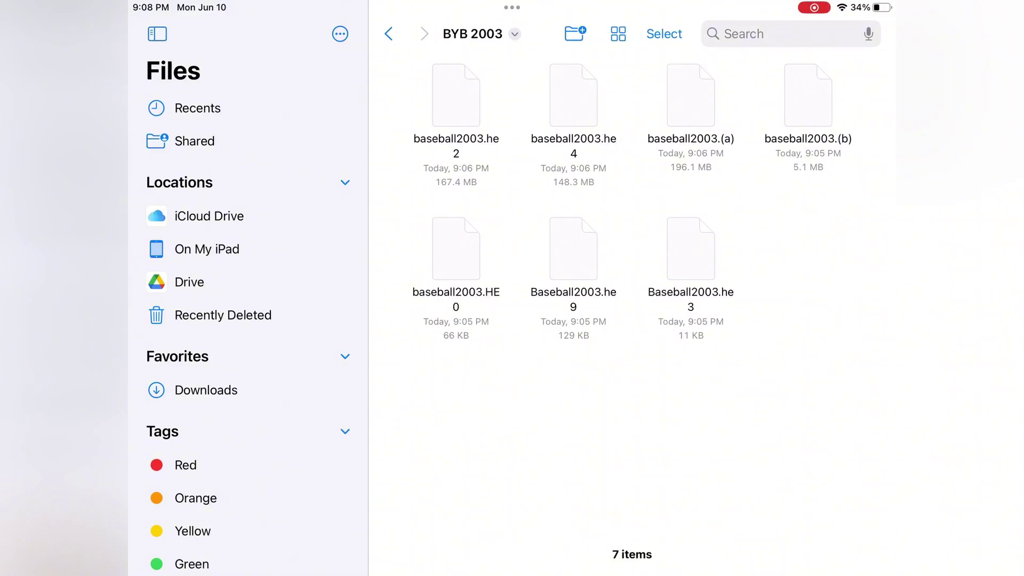
left_click(388, 34)
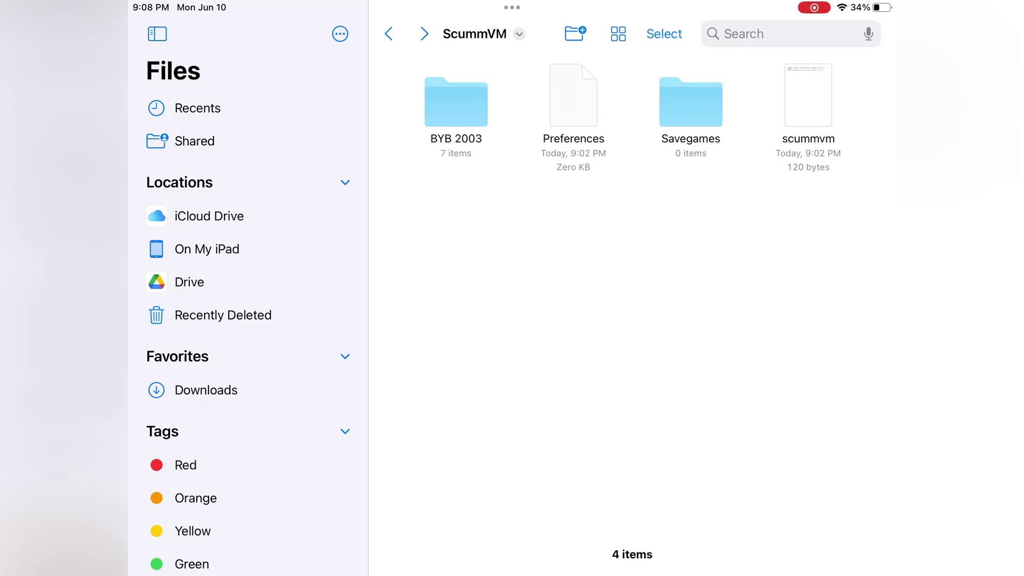
key("super+h")
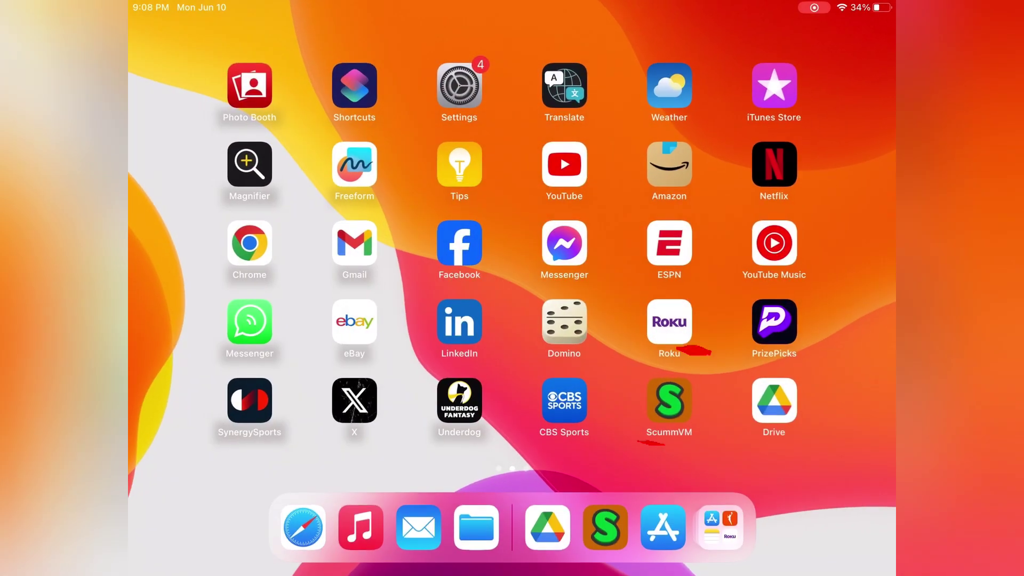
Add the BYB 2003 folder to ScummVM as Backyard Baseball 2003 (English) and start it
left_click(670, 400)
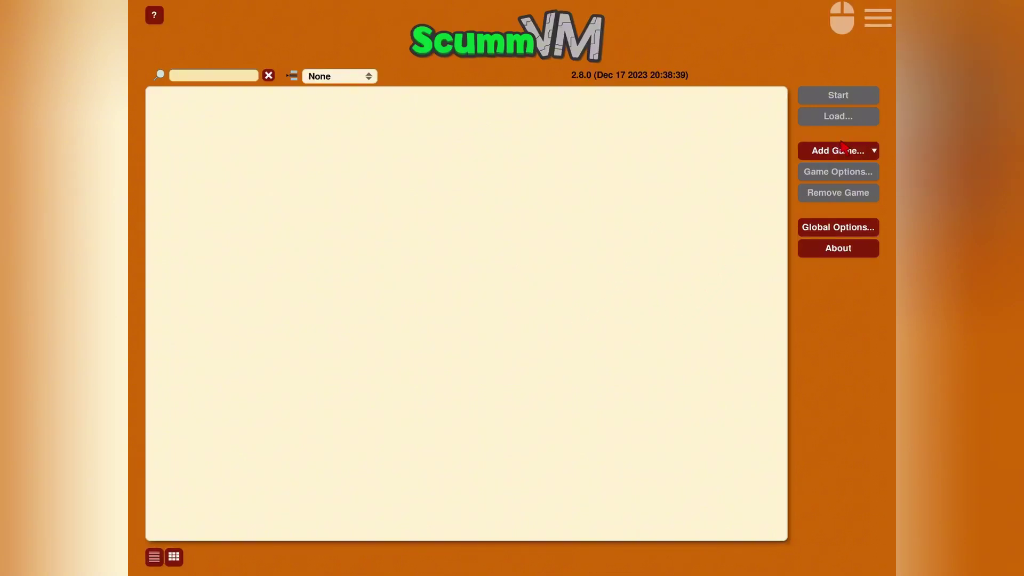
left_click(831, 155)
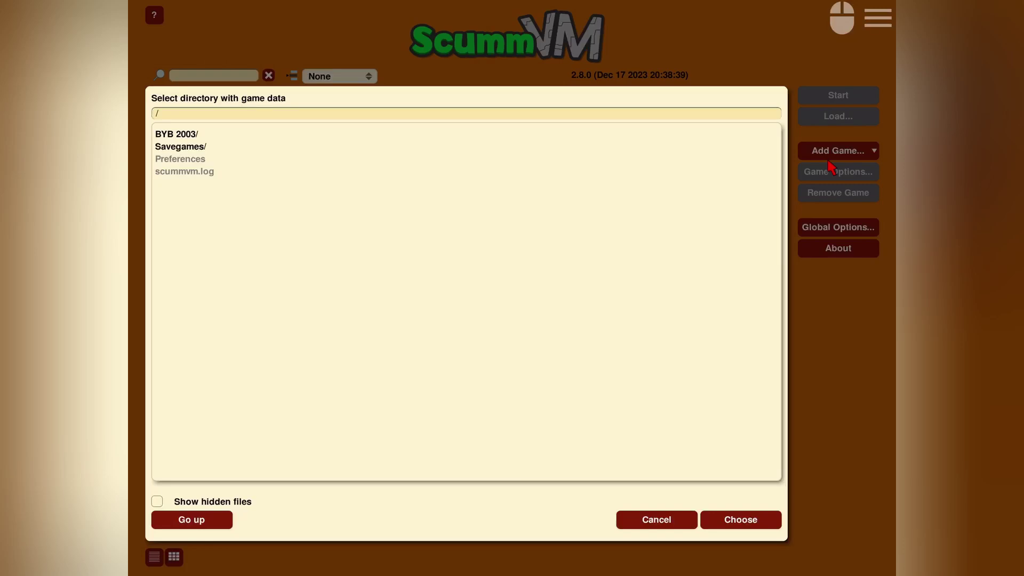
left_click(170, 138)
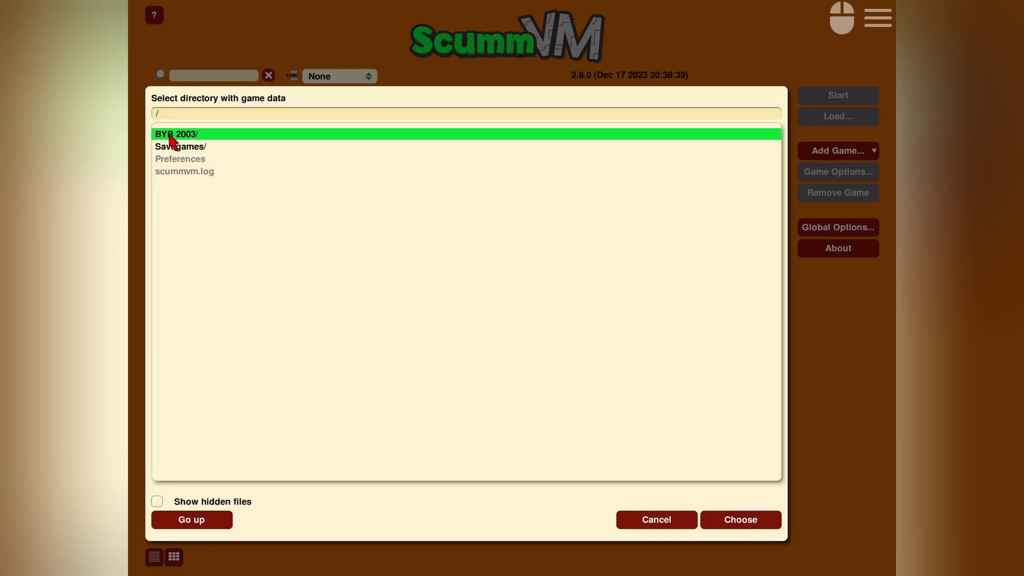
left_click(752, 524)
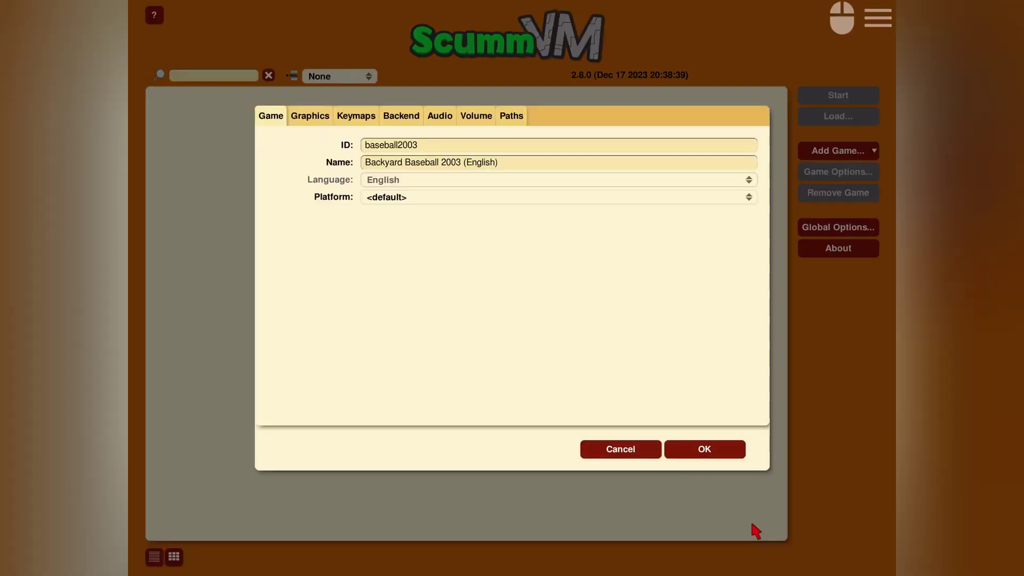
left_click(704, 450)
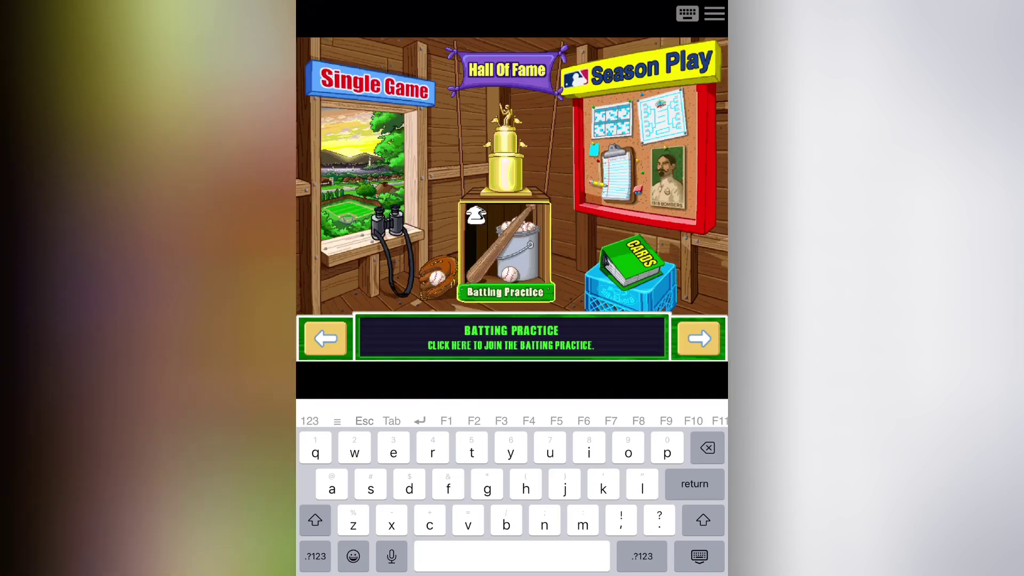
Start a Single Game as the Chicago Cubs versus the Tigers, accepting the default options, kids and roster
left_click(396, 211)
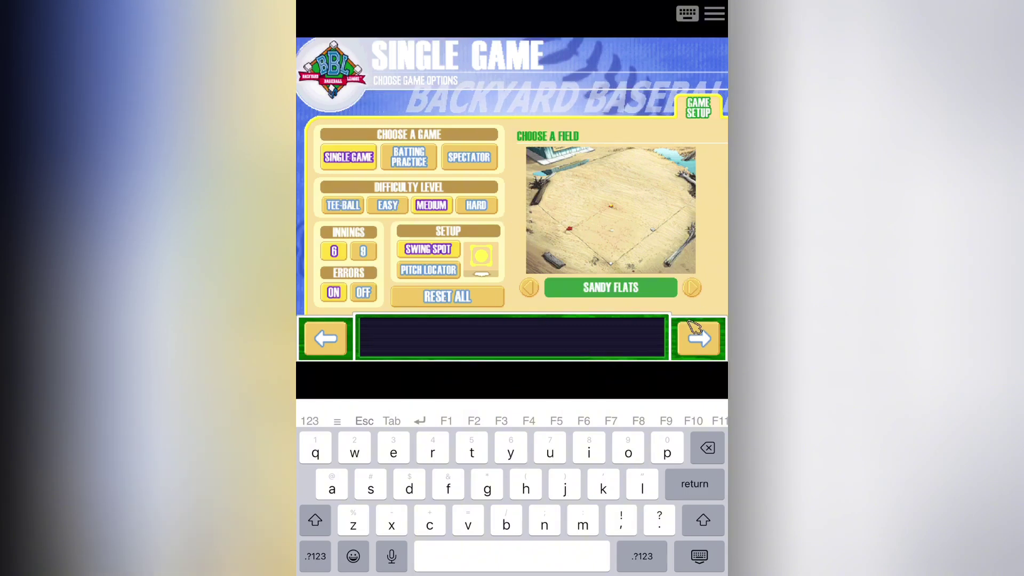
left_click(699, 338)
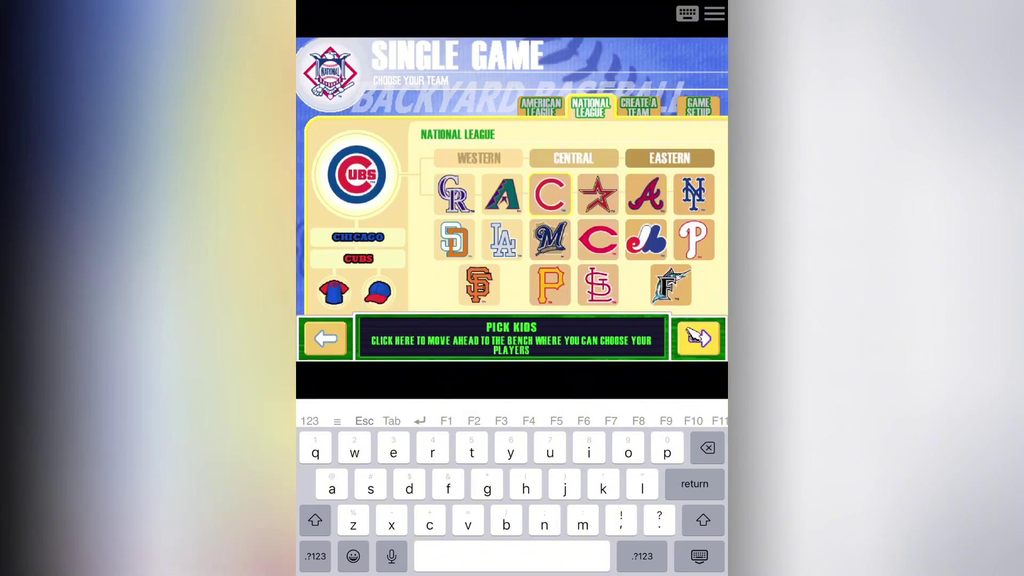
left_click(699, 338)
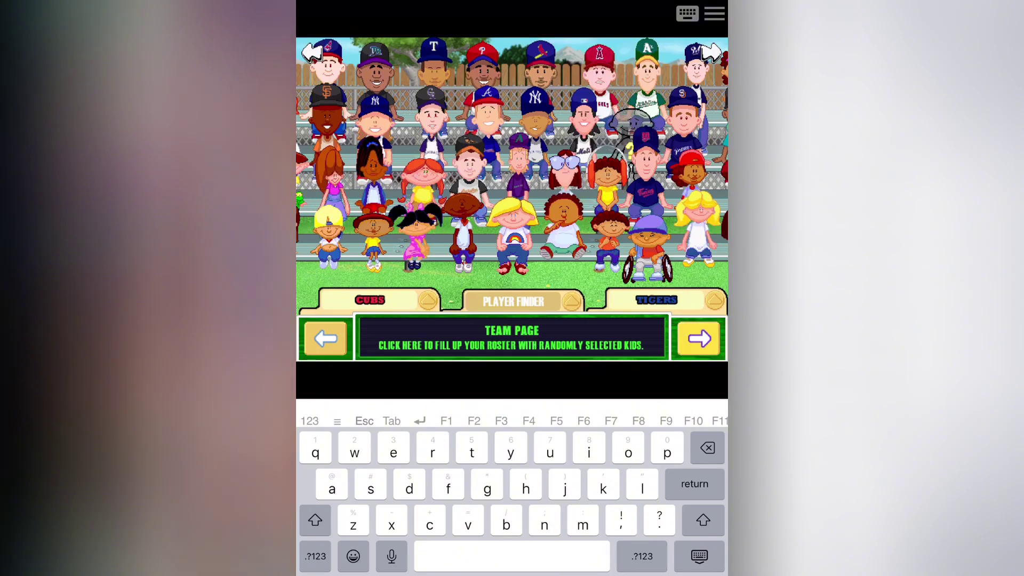
left_click(695, 337)
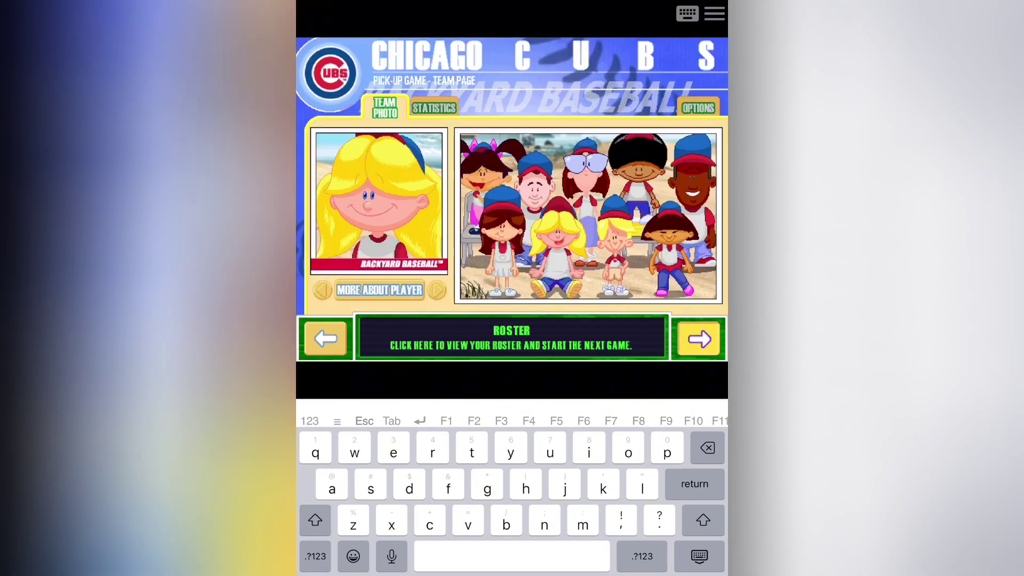
left_click(695, 336)
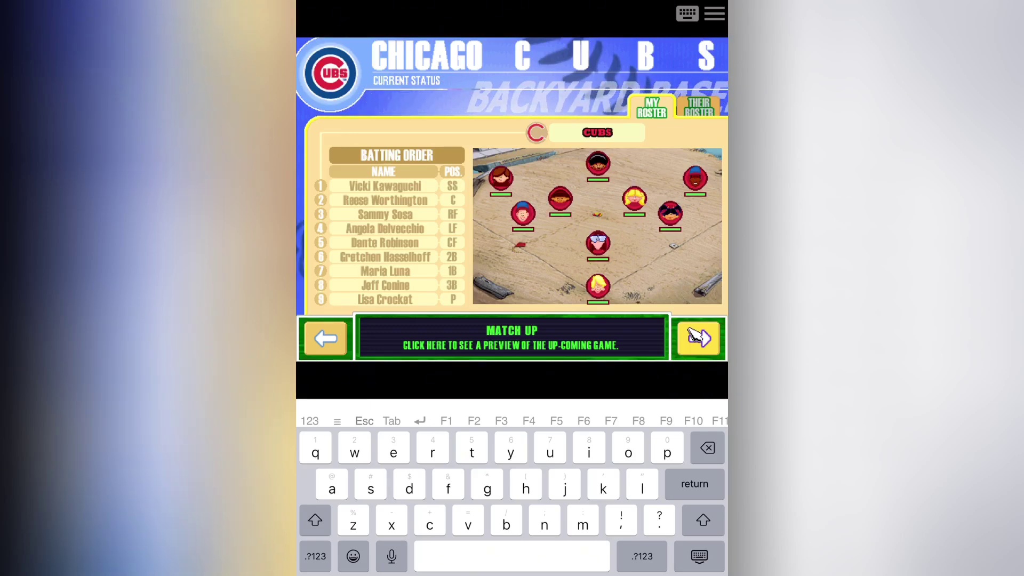
left_click(695, 336)
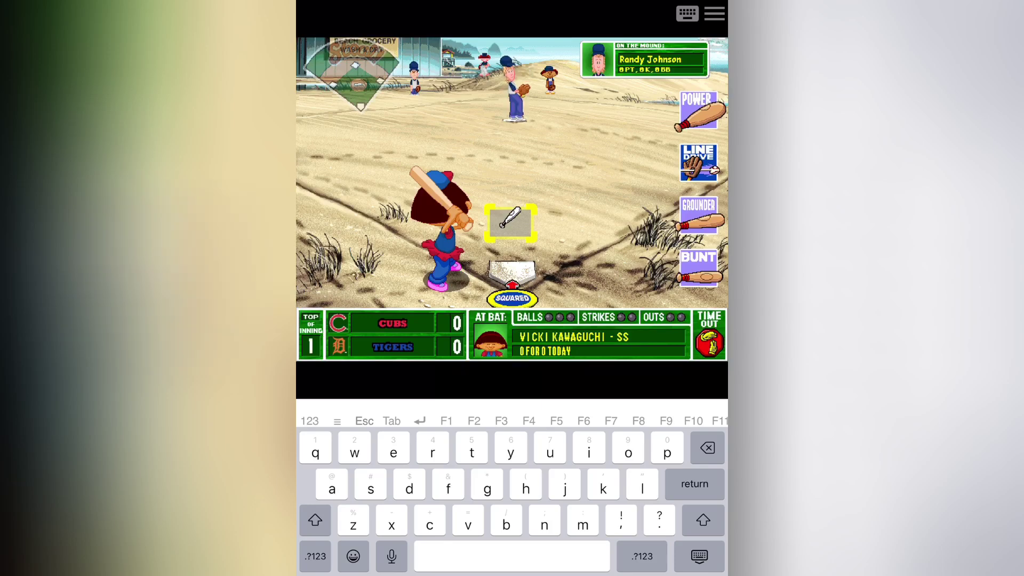
Aim the bat at Randy Johnson's first pitch to Vicki Kawaguchi and swing
left_click_drag(510, 219, 504, 215)
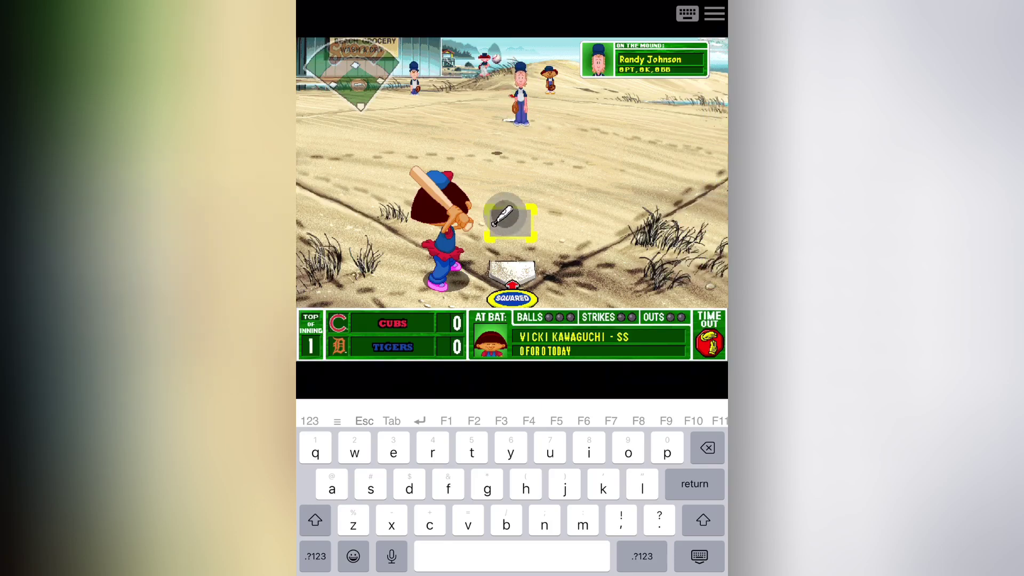
left_click(504, 215)
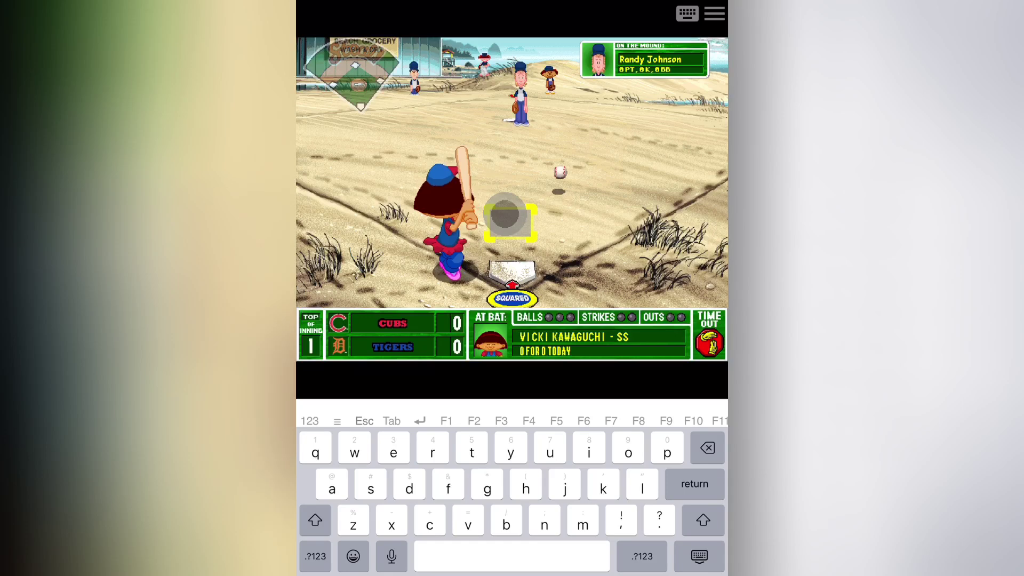